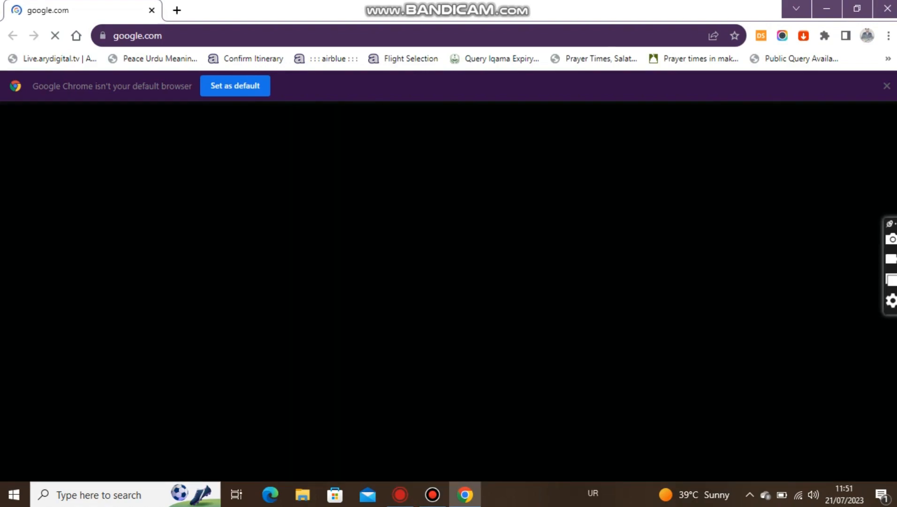
- Switch the keyboard input language to English and search the web for in page urdu 2009
key("ctrl+l")
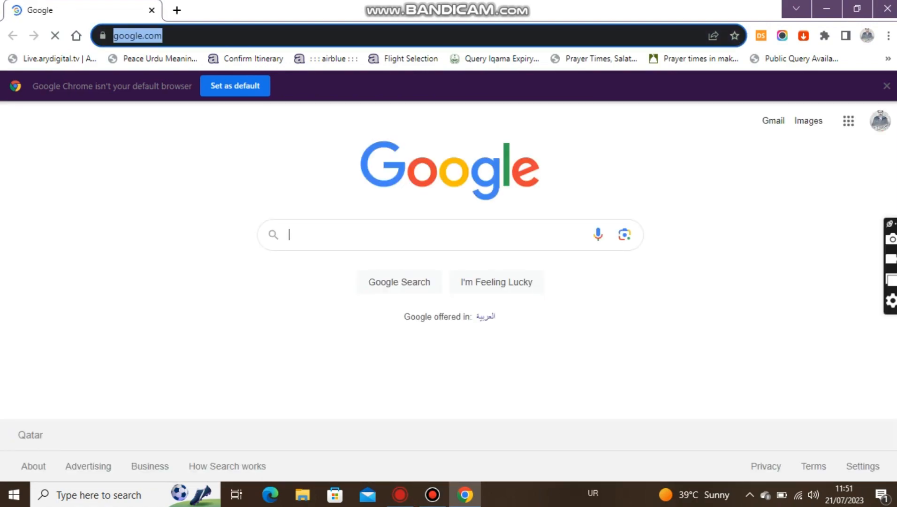
key("BackSpace")
type("ن")
key("BackSpace")
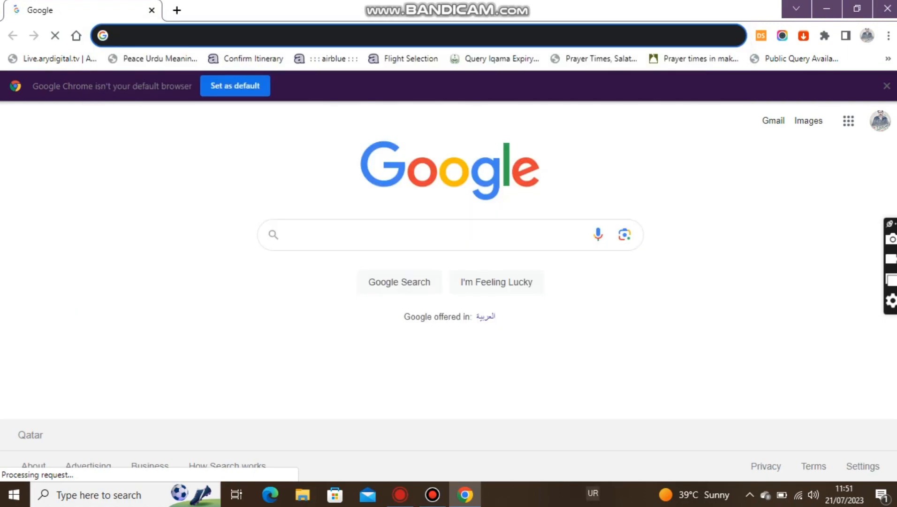
left_click(593, 493)
left_click(648, 438)
type("in pag")
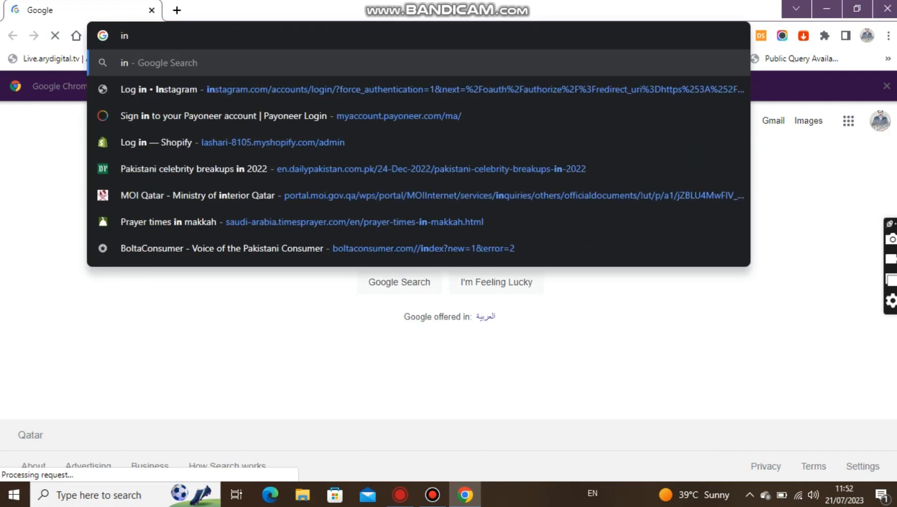
key("Down")
key("Down")
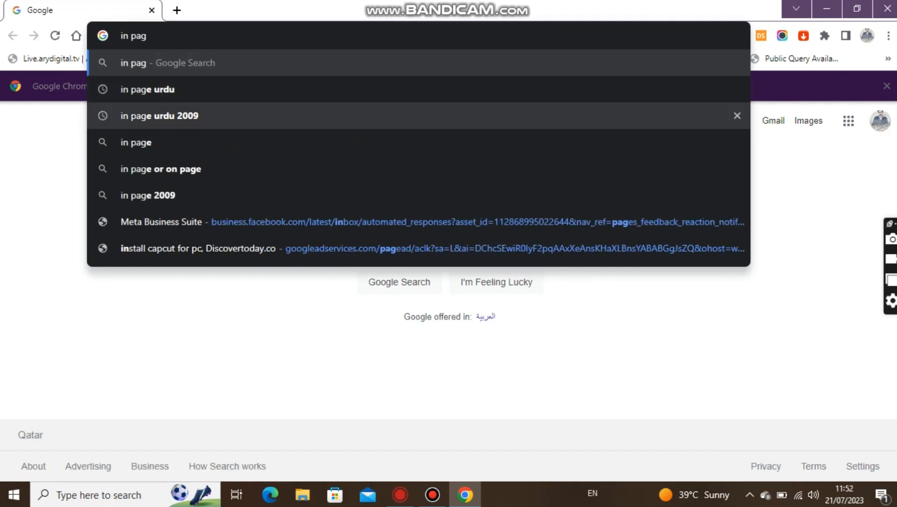
key("Return")
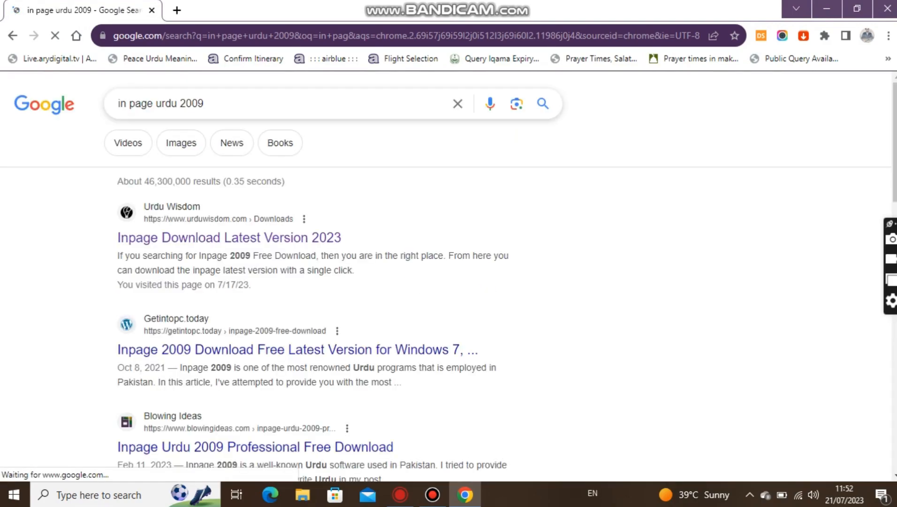
- Open the Urdu Wisdom result Inpage Download Latest Version 2023 and find the download link in its article
scroll(449, 276, "down", 3)
scroll(230, 237, "down", 2)
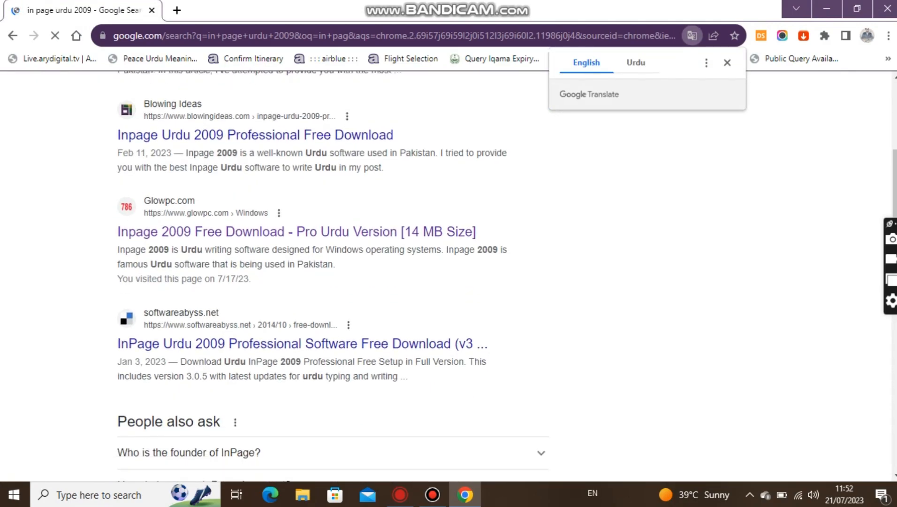
scroll(230, 238, "up", 5)
left_click(230, 237)
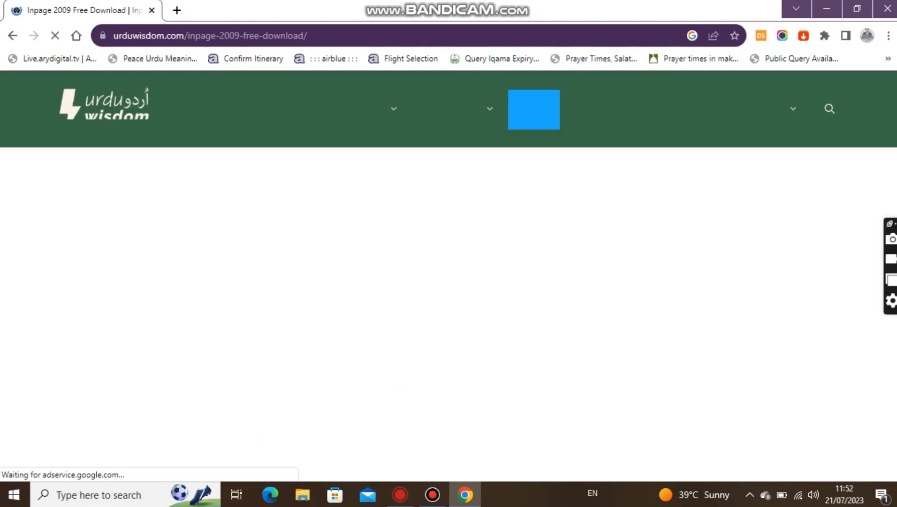
scroll(449, 276, "down", 5)
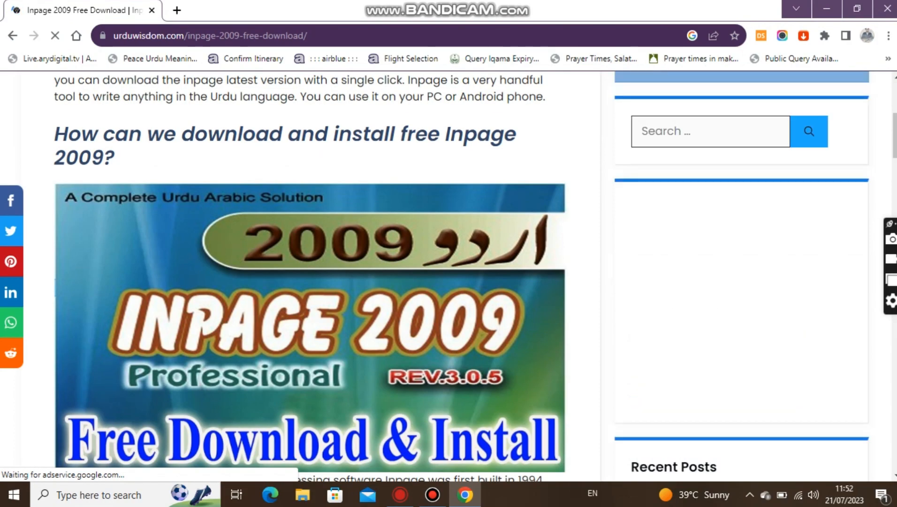
scroll(309, 272, "down", 15)
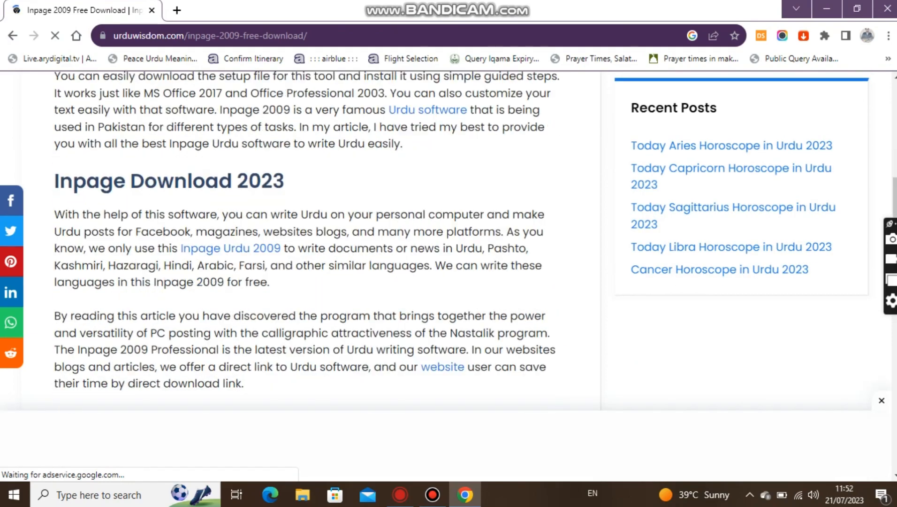
scroll(309, 211, "down", 5)
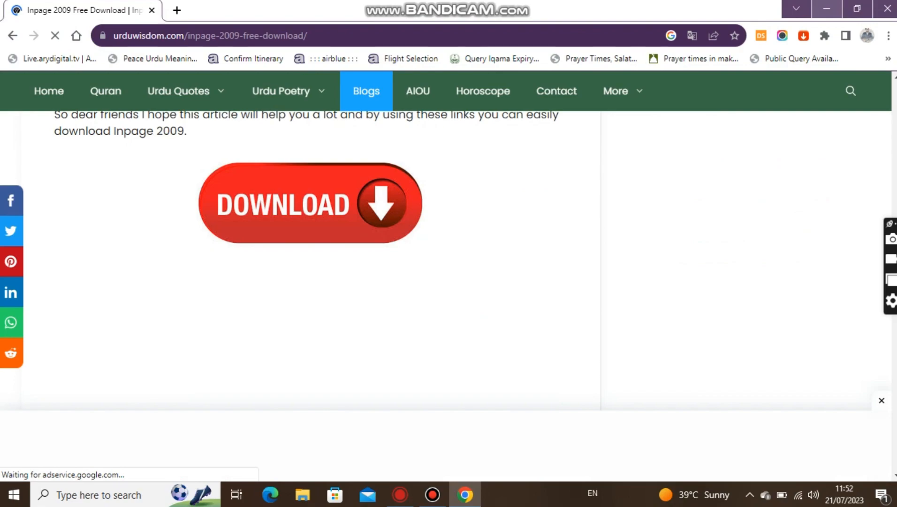
- Minimize the browser and launch InPage 2009 from the desktop, continuing past its splash screen
left_click(827, 8)
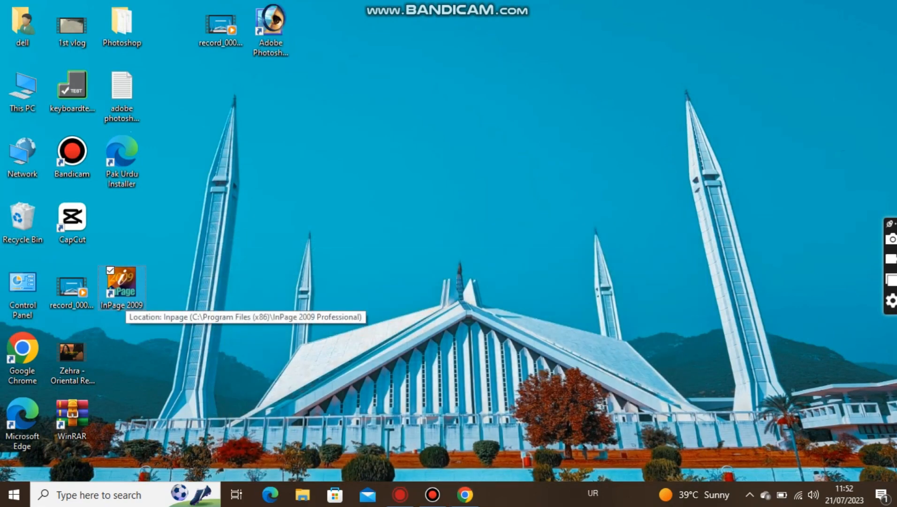
double_click(121, 284)
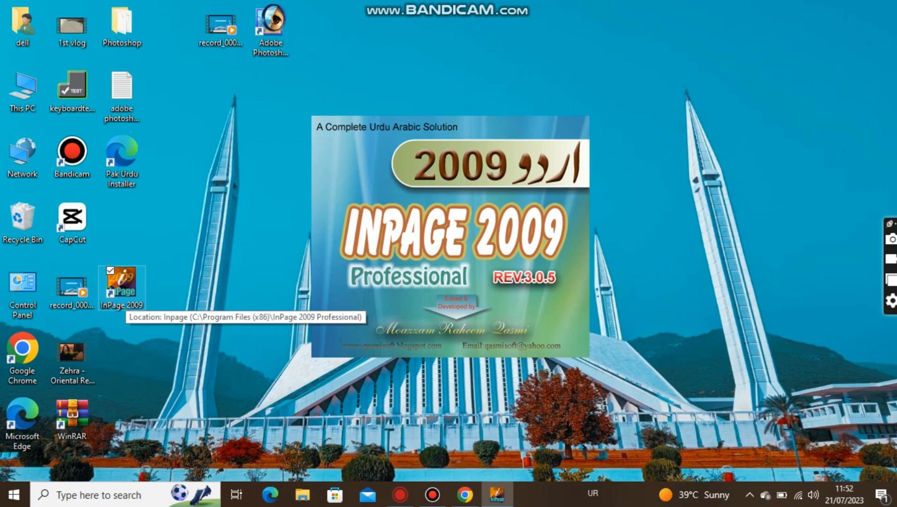
key("Return")
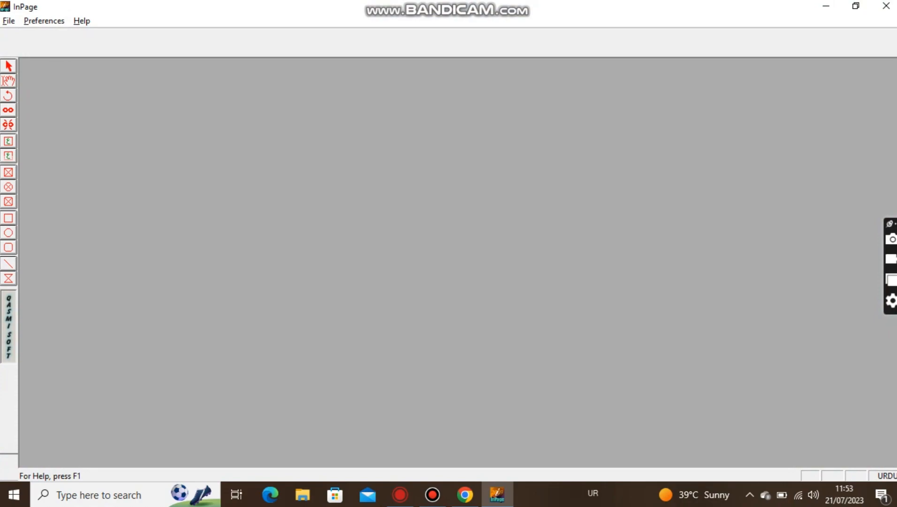
- Create a new one-page A4 document in landscape orientation with right-to-left direction
key("alt+f")
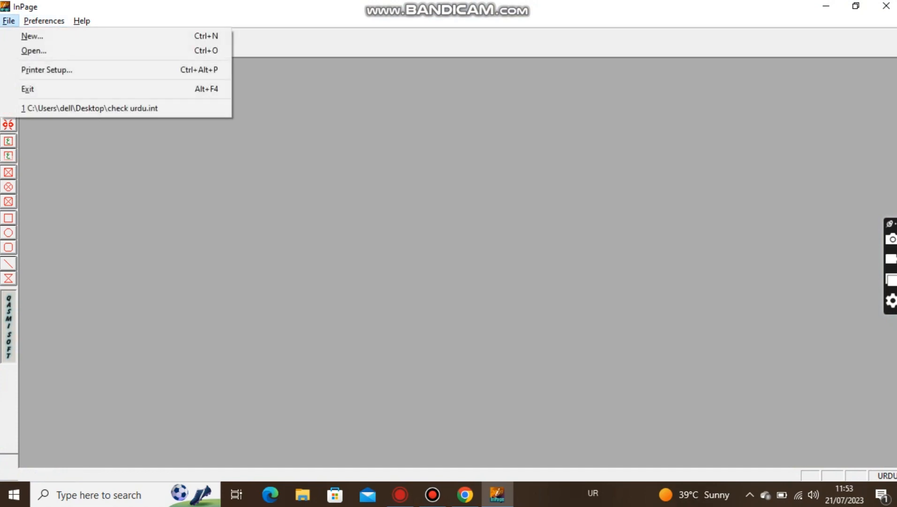
key("Right")
key("Left")
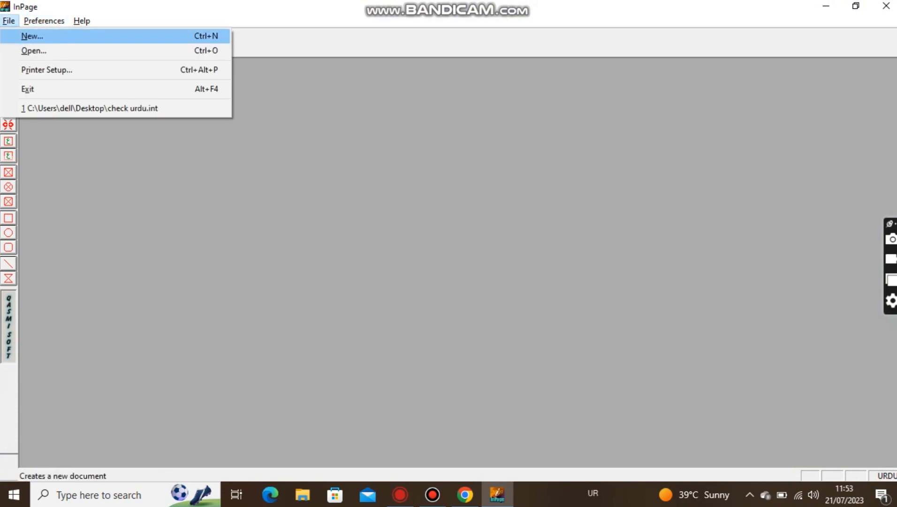
key("Return")
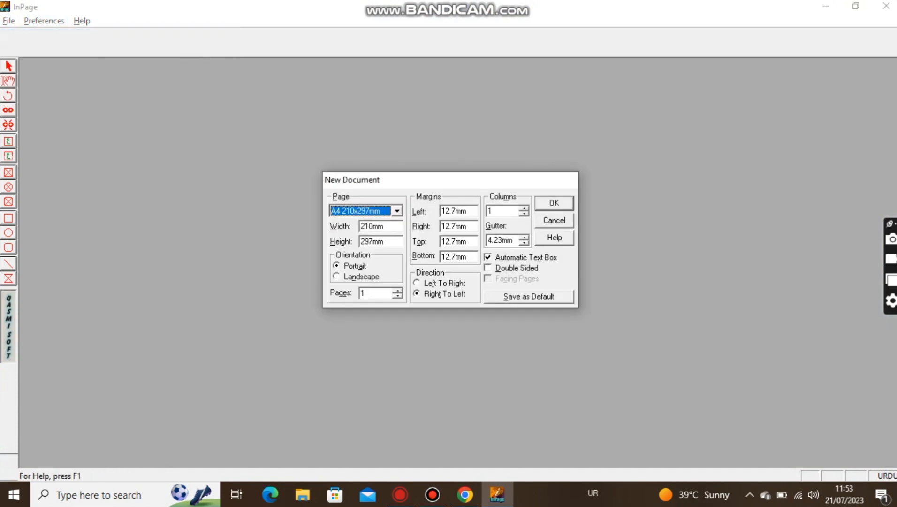
key("alt+a")
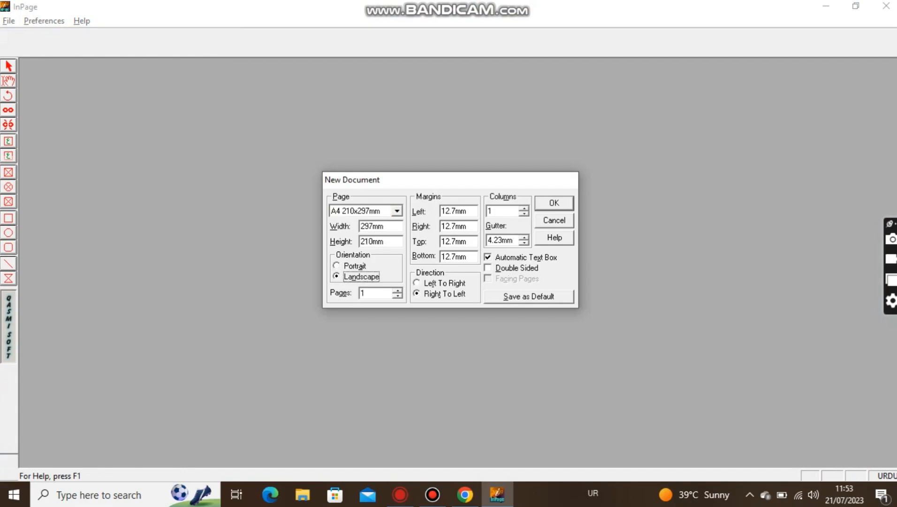
key("XF86AudioRaiseVolume")
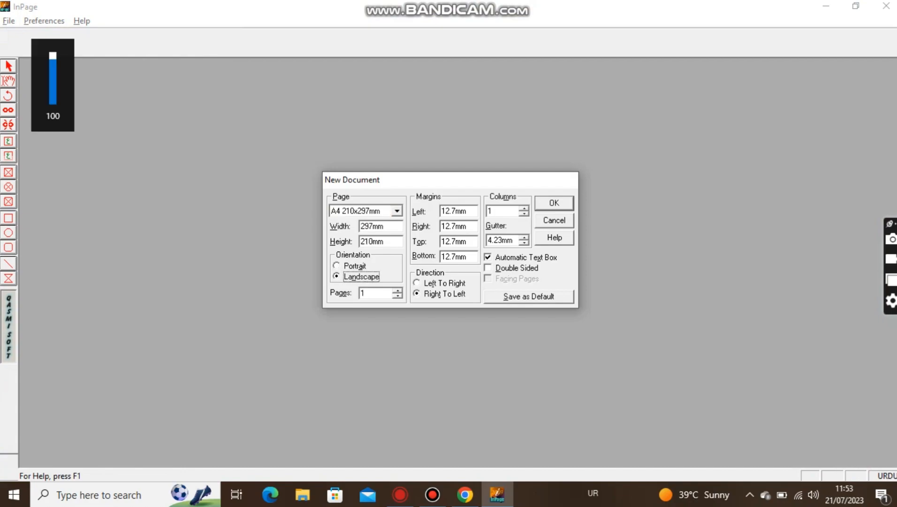
key("Return")
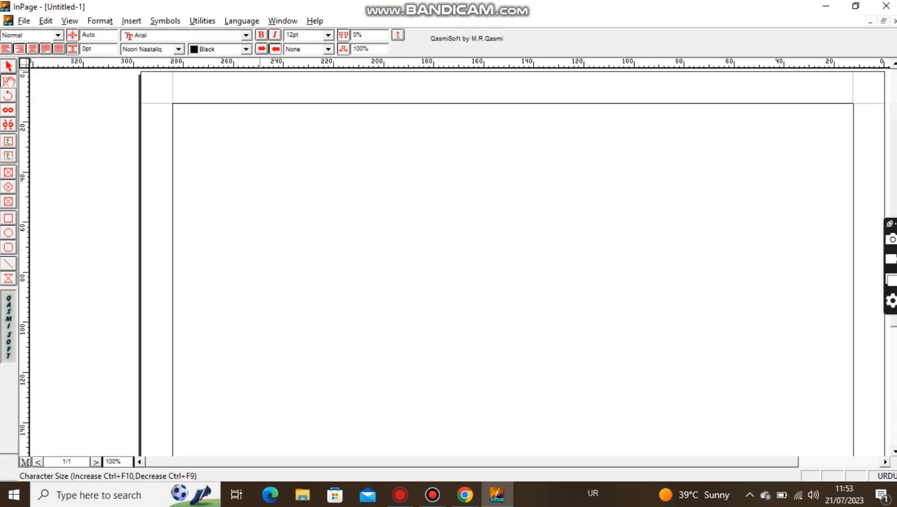
- Set the font size to 72 pt and write the first line ایڈوب پر اردو with spacing between پر and اردو
left_click(328, 35)
left_click(297, 119)
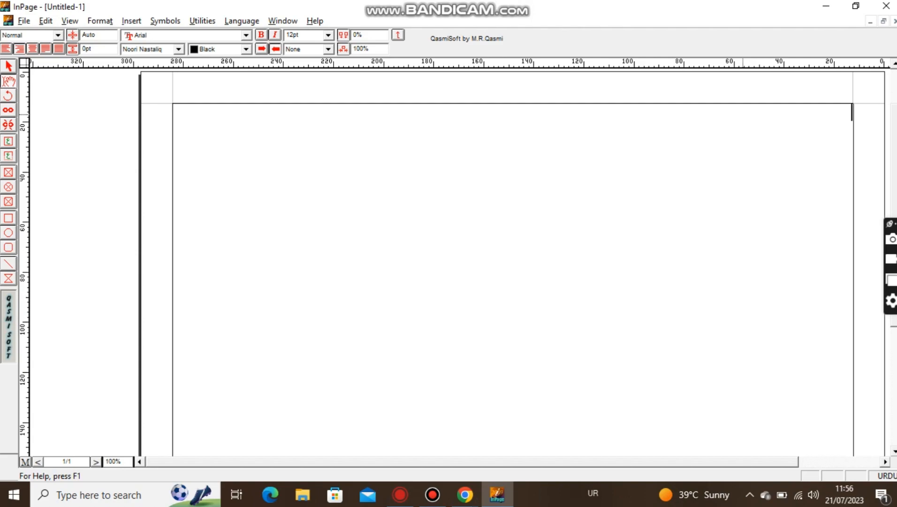
type("ایڈوب")
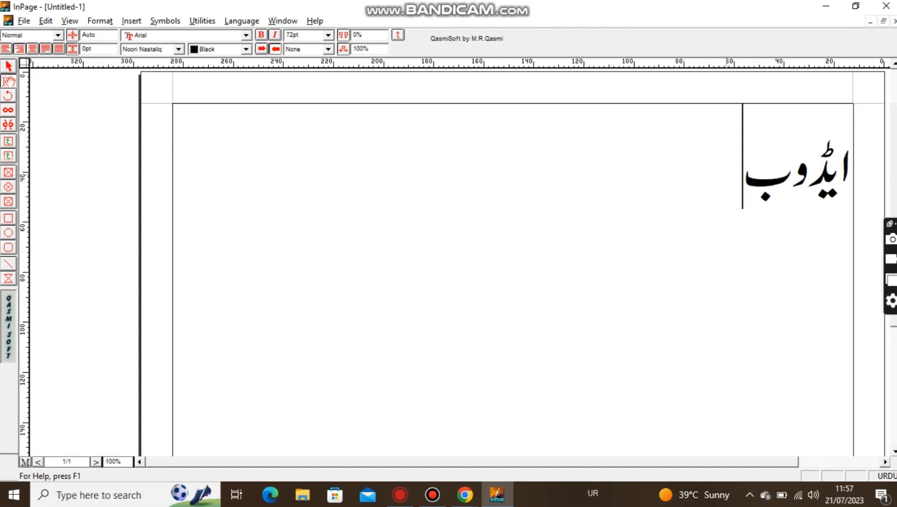
type(" پ")
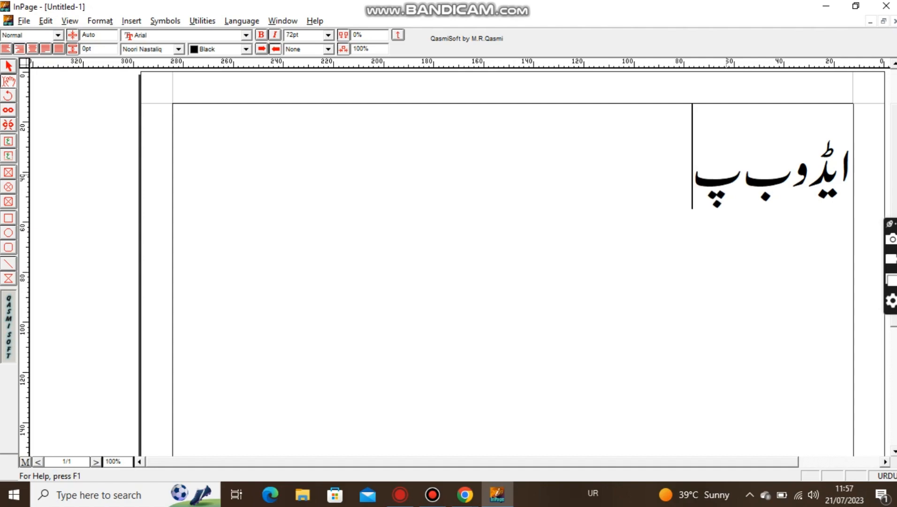
type("رارد")
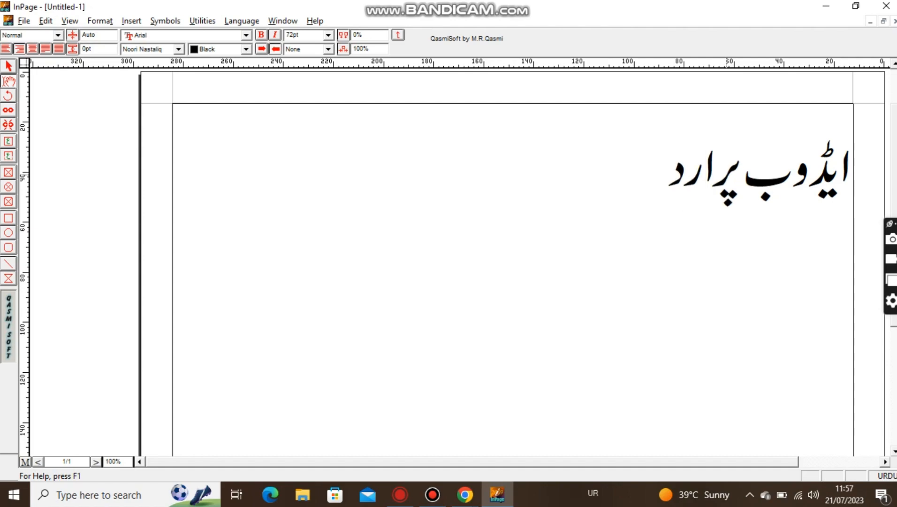
type("و")
left_click(723, 166)
left_click(618, 177)
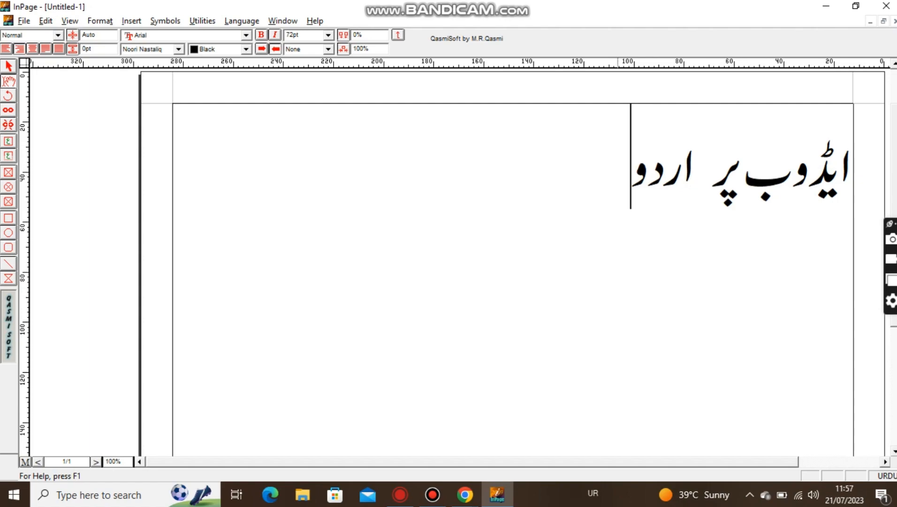
- Add a second line below the first with the Urdu text کیسے لکھیں
key("Return")
type("کی")
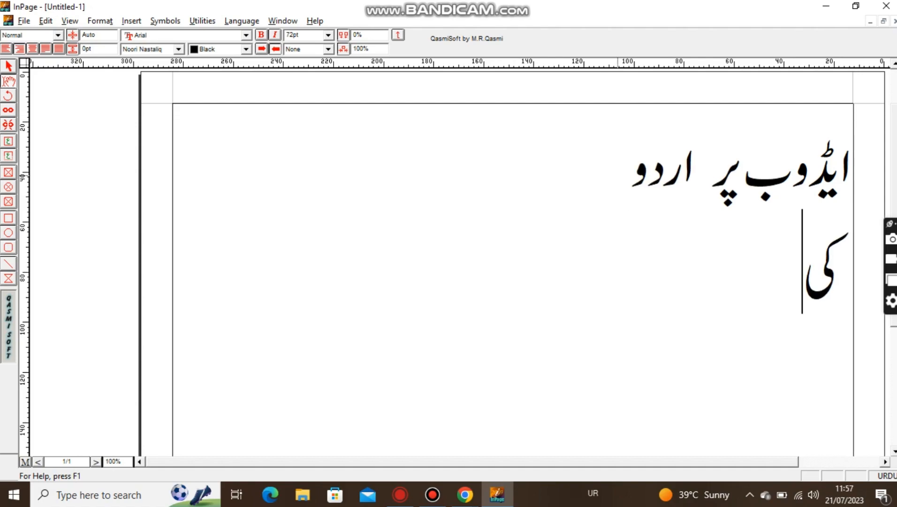
type("سےل")
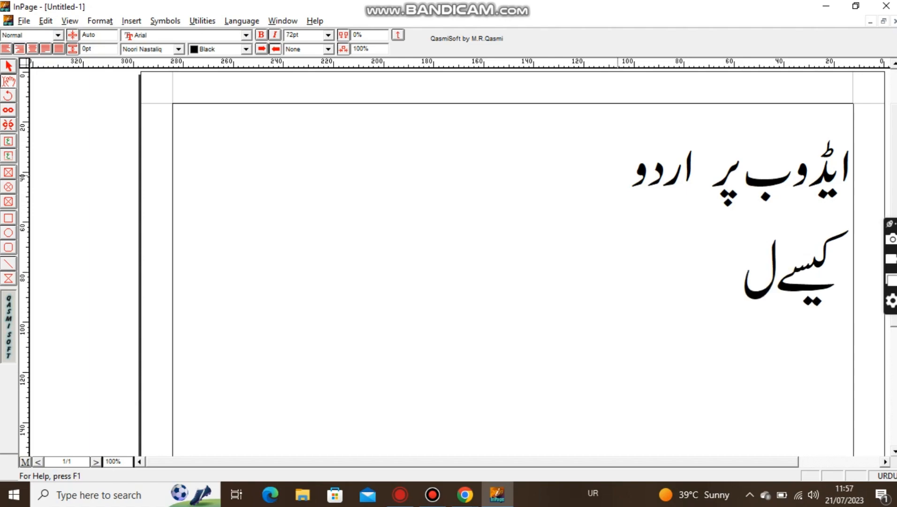
type("کھ")
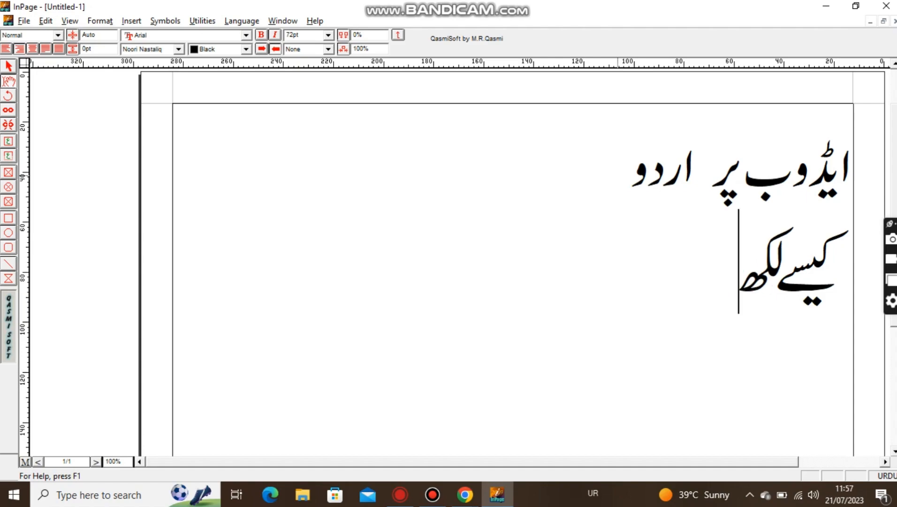
type("ی")
key("Caps_Lock")
type("ں")
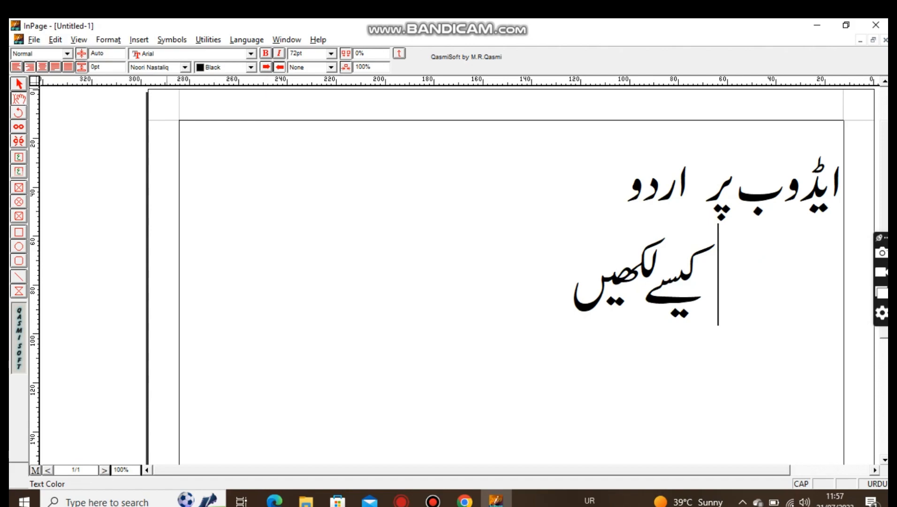
left_click(251, 68)
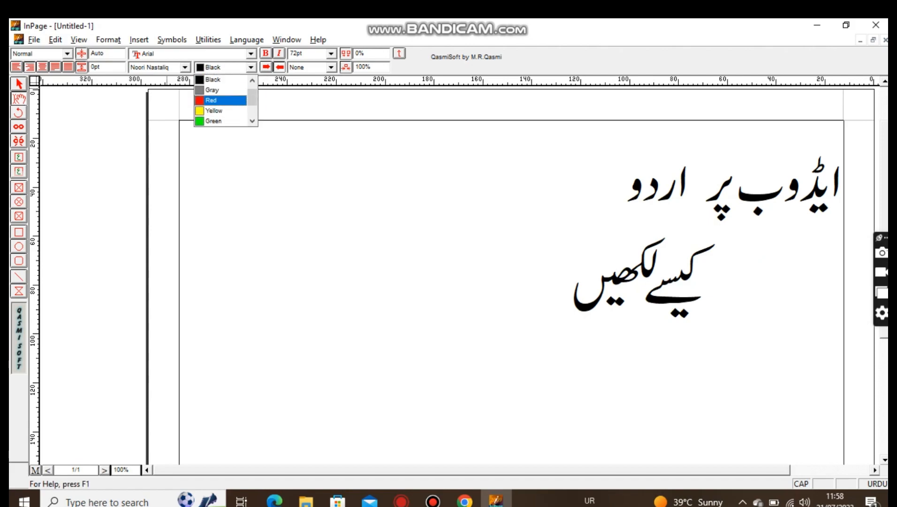
scroll(226, 100, "down", 1)
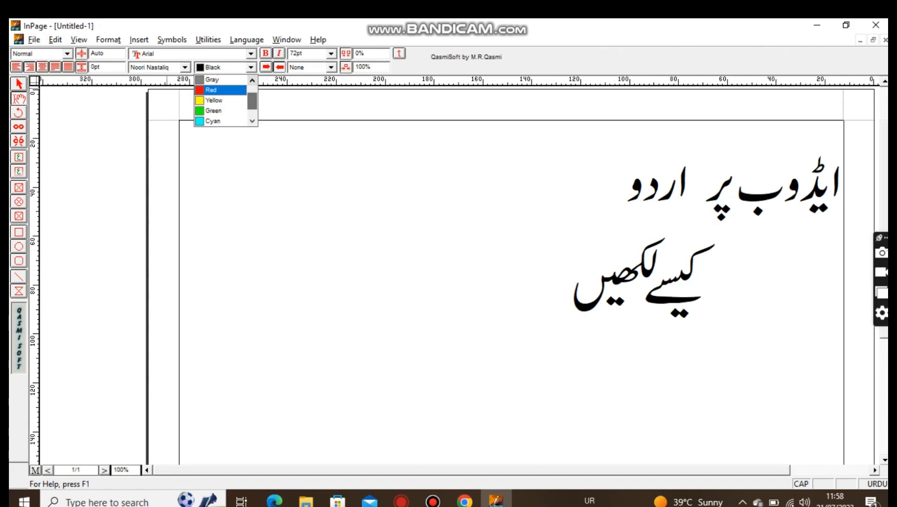
left_click(211, 100)
- Select both lines of the Urdu text, colour them Yellow and clear the selection
left_click_drag(573, 274, 833, 187)
left_click_drag(571, 277, 842, 174)
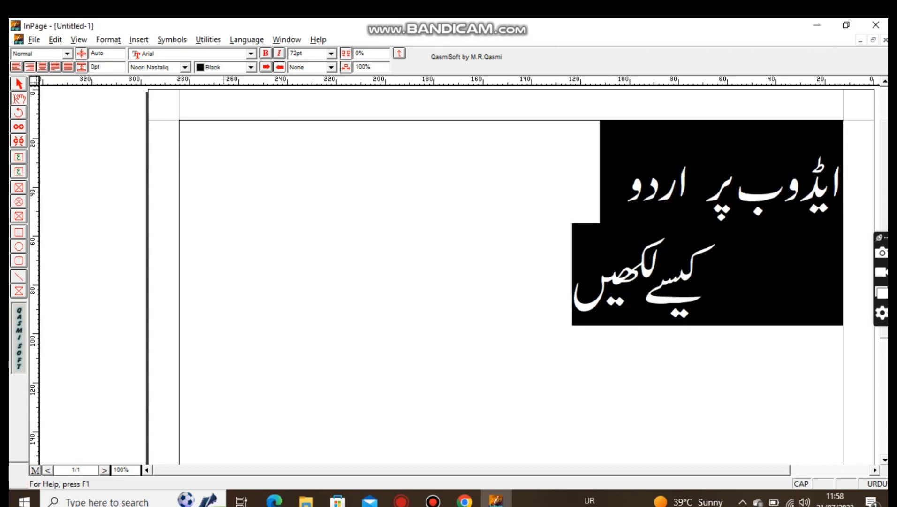
left_click(250, 68)
left_click(221, 111)
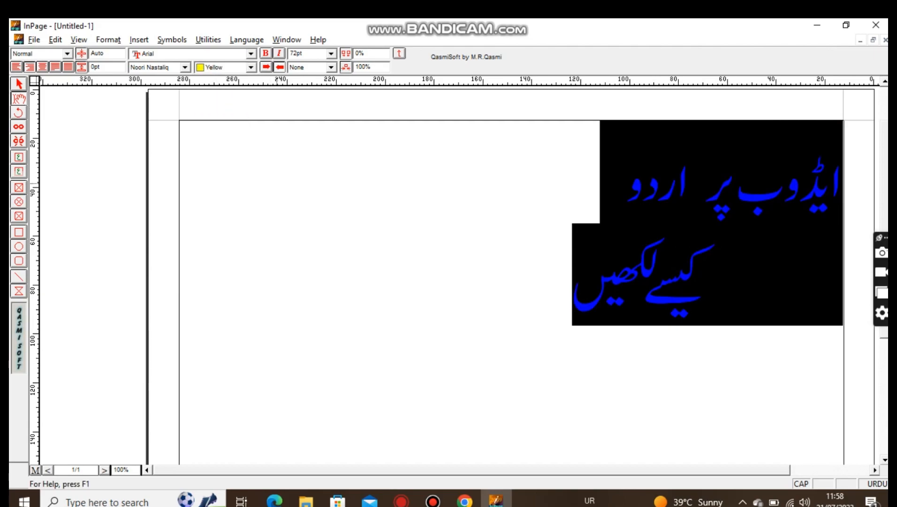
left_click(423, 183)
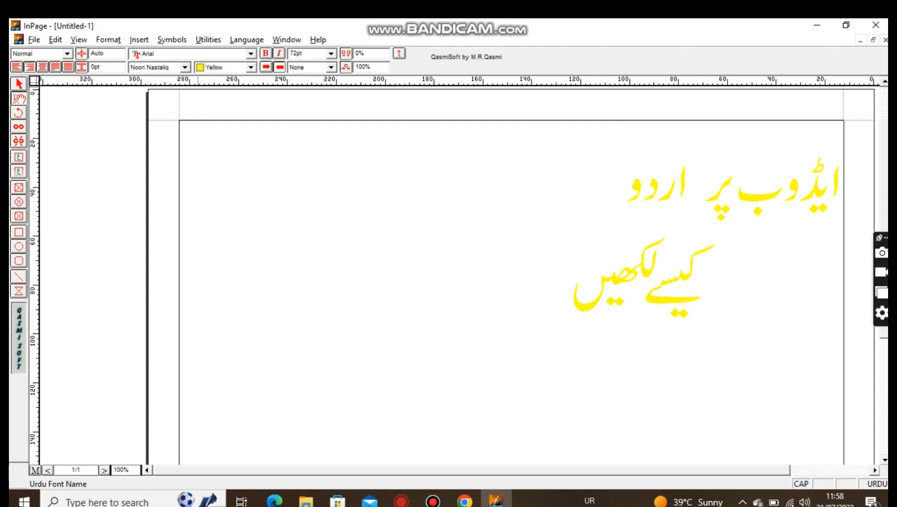
- Apply bold to both lines of the Urdu text and clear the selection
left_click(266, 53)
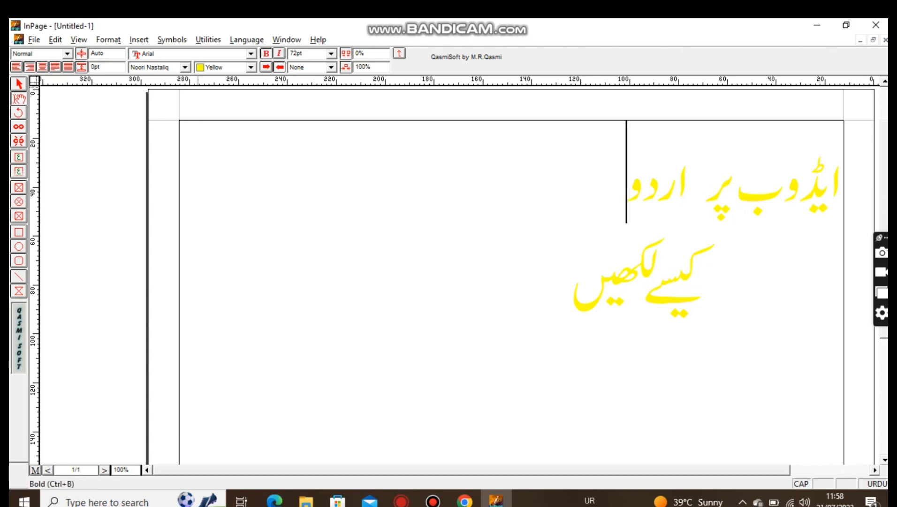
left_click_drag(558, 291, 850, 185)
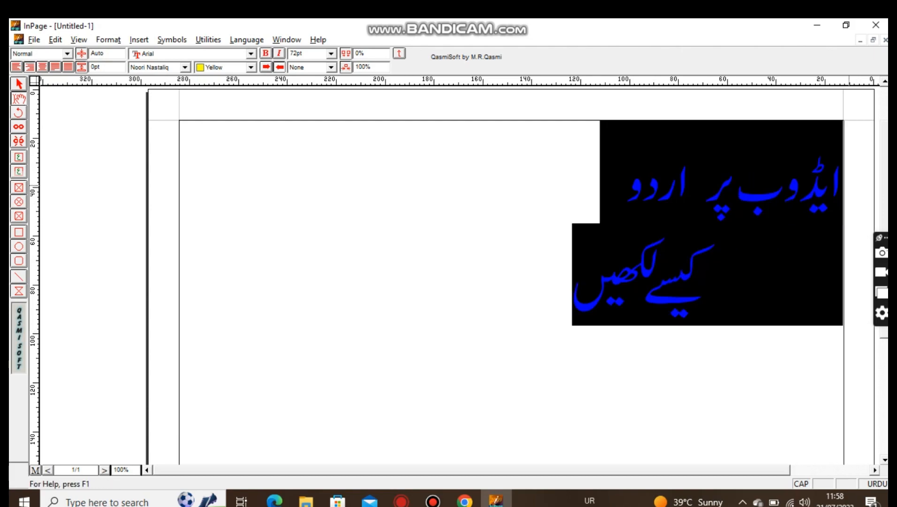
left_click(265, 53)
left_click(376, 197)
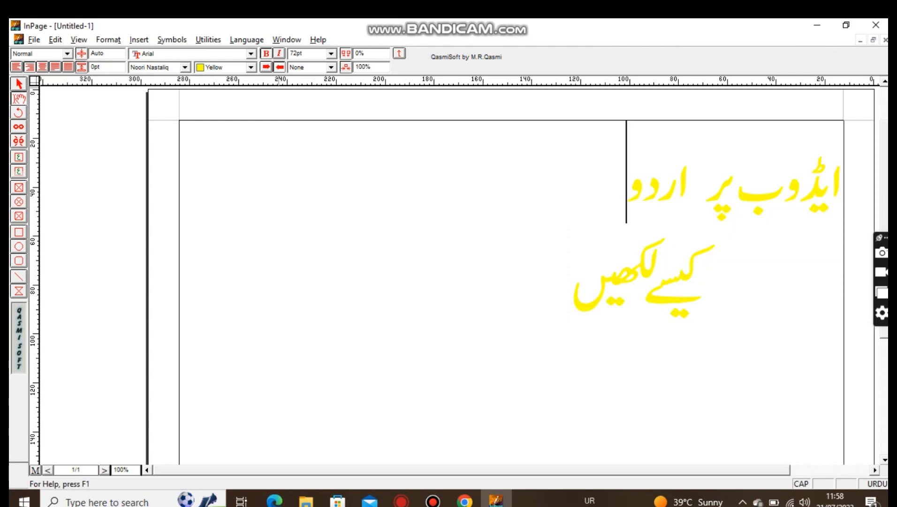
- Set the font of both Urdu lines to Arial Baltic and clear the selection
left_click(252, 54)
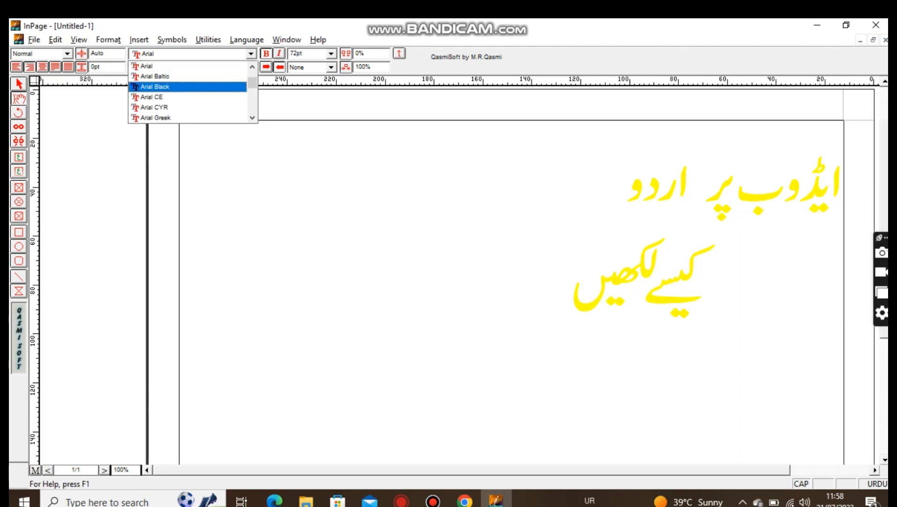
left_click(230, 76)
key("Down")
key("ctrl+a")
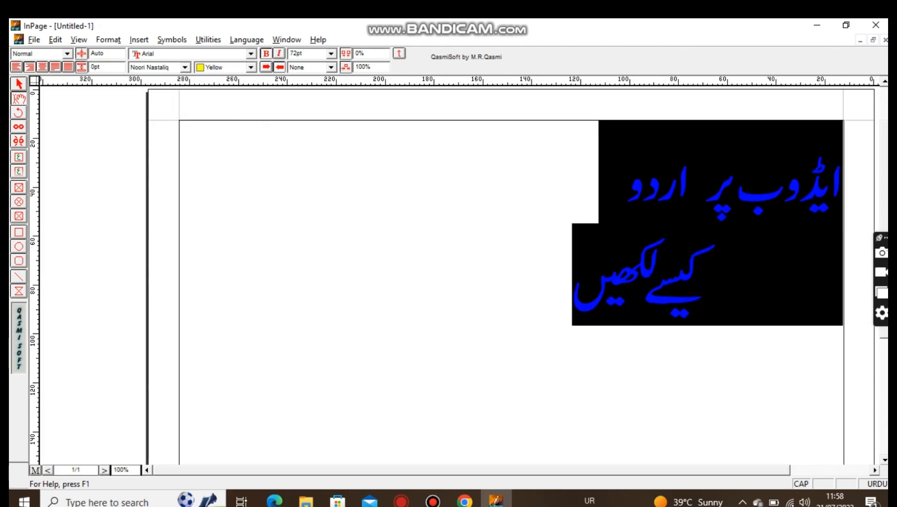
left_click(252, 54)
left_click(187, 74)
left_click(283, 189)
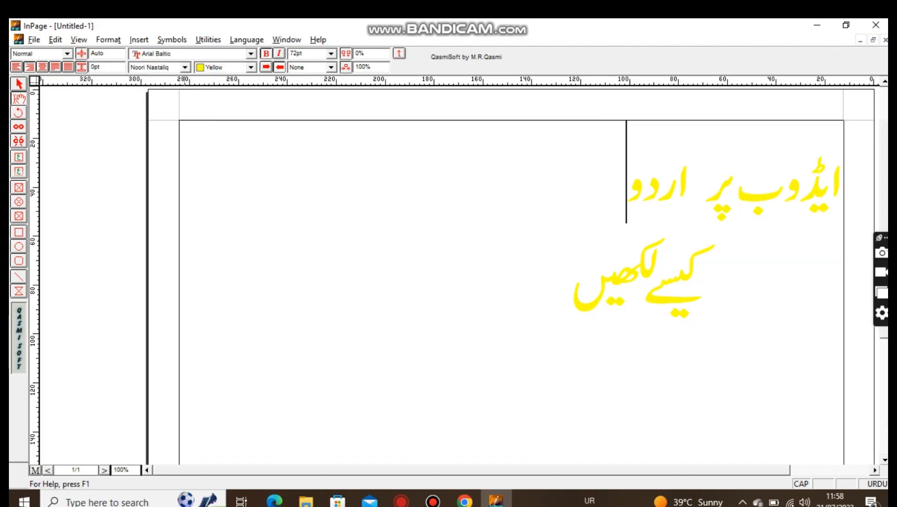
- Try out text styles on both Urdu lines, beginning with Single and ending with Pattern
left_click(331, 67)
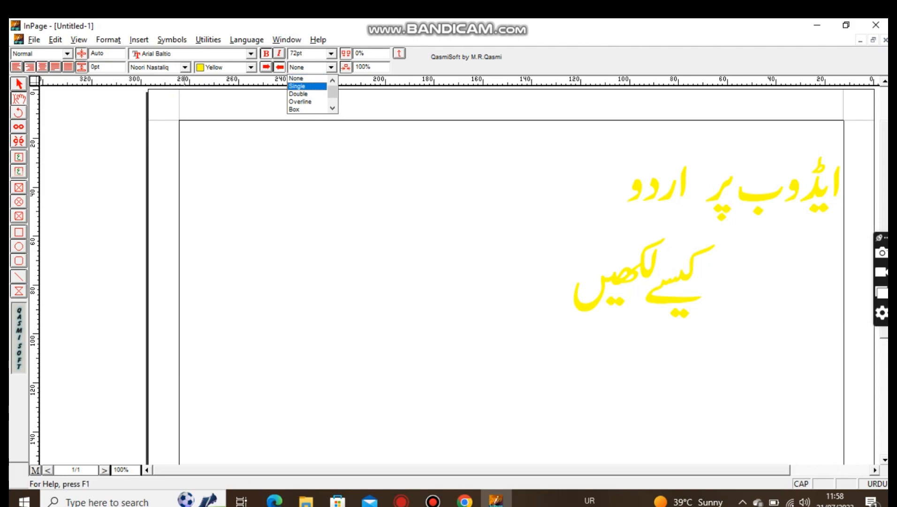
left_click(283, 237)
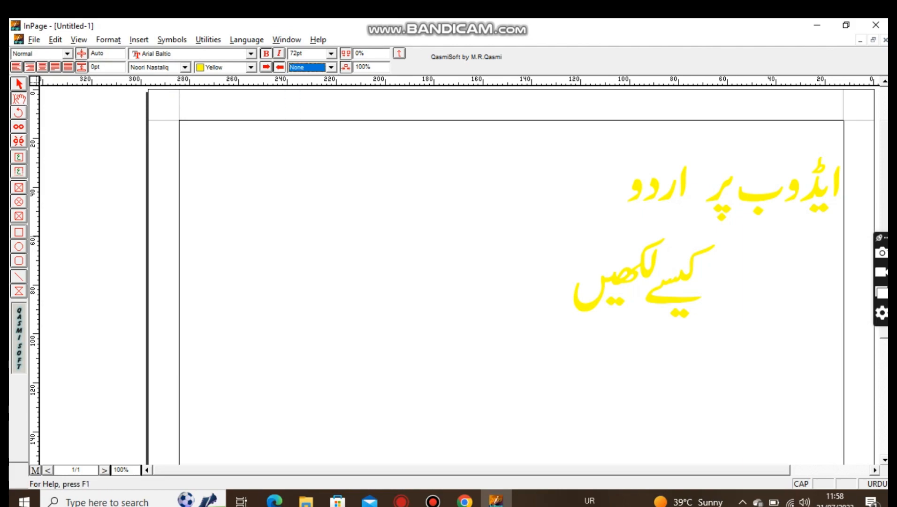
left_click_drag(572, 277, 842, 183)
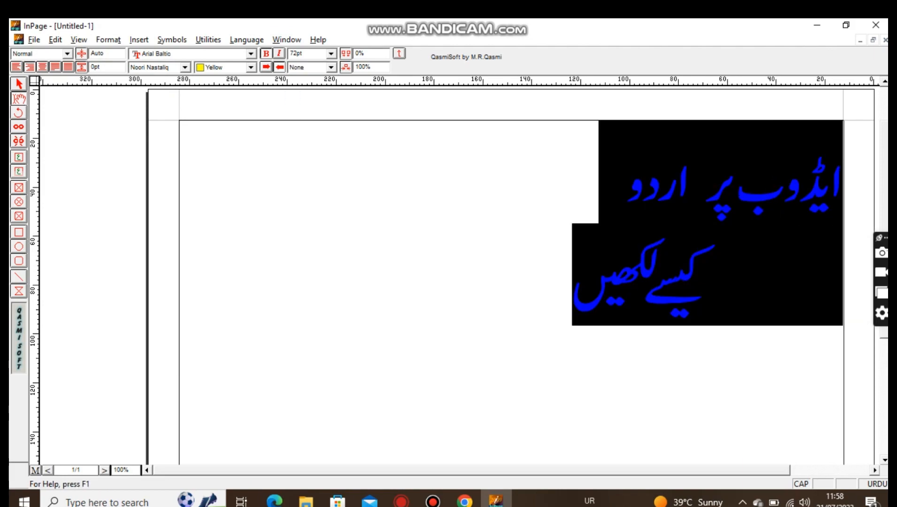
left_click(332, 67)
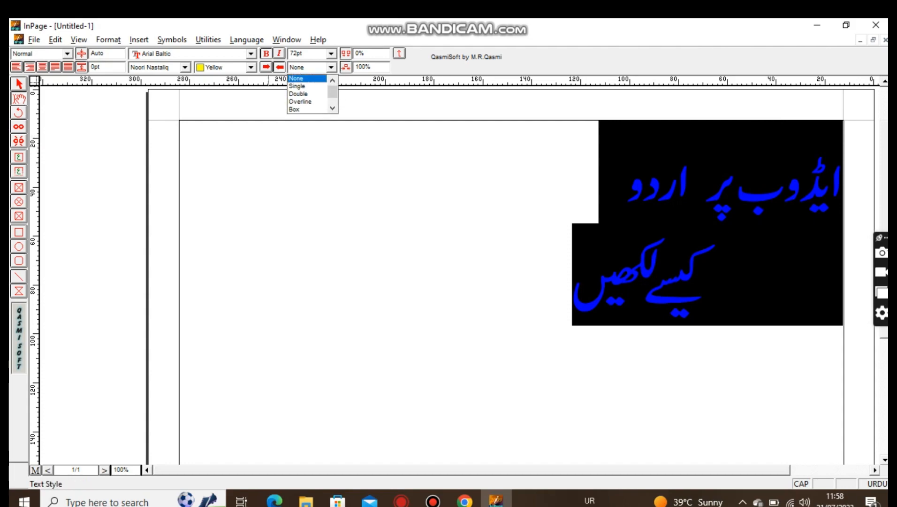
left_click(300, 86)
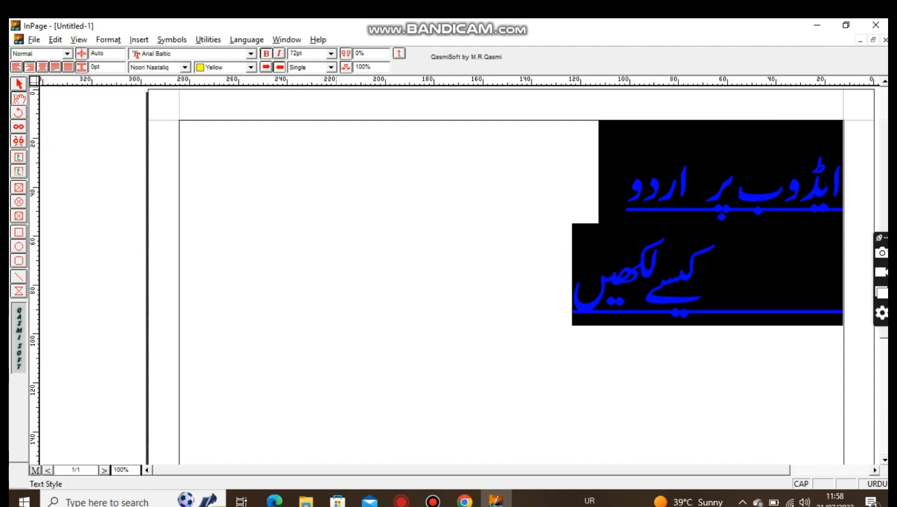
left_click(332, 68)
left_click(300, 92)
left_click(331, 67)
left_click(300, 100)
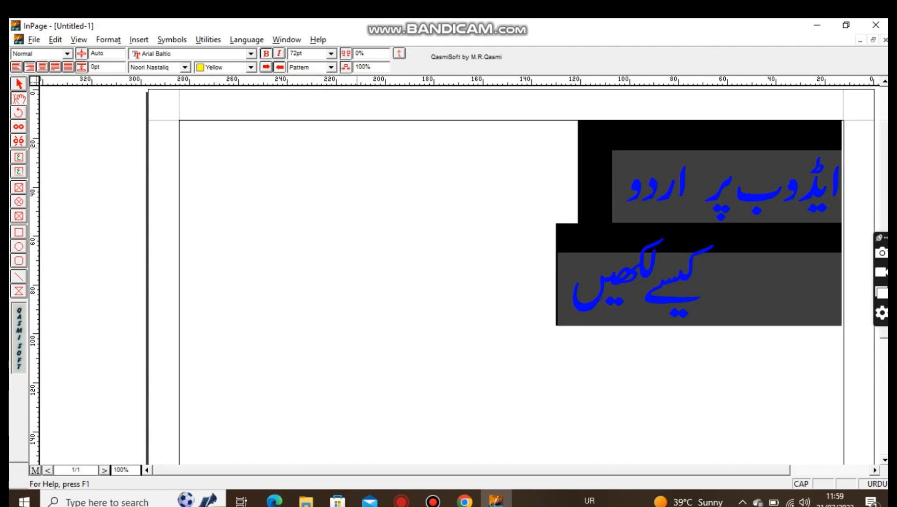
left_click(357, 149)
- Reset the text style of both Urdu lines to None and clear the selection
left_click(331, 67)
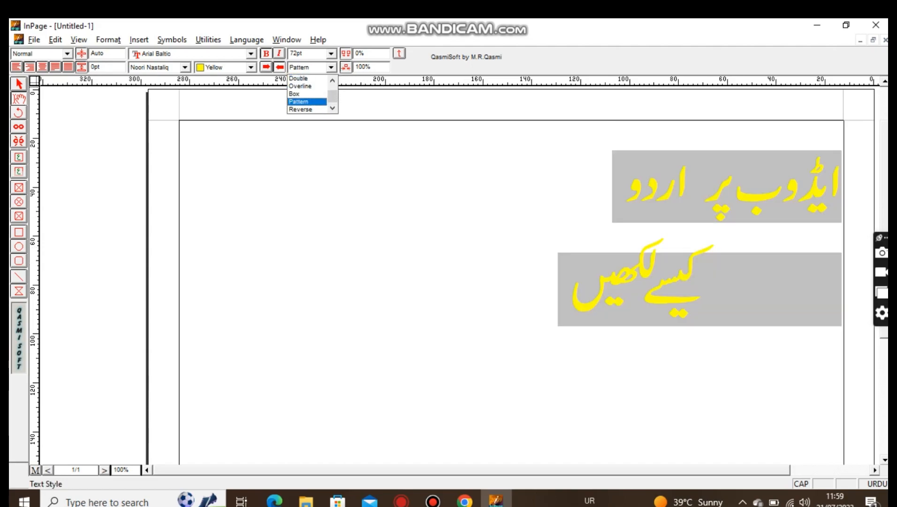
left_click_drag(333, 96, 332, 89)
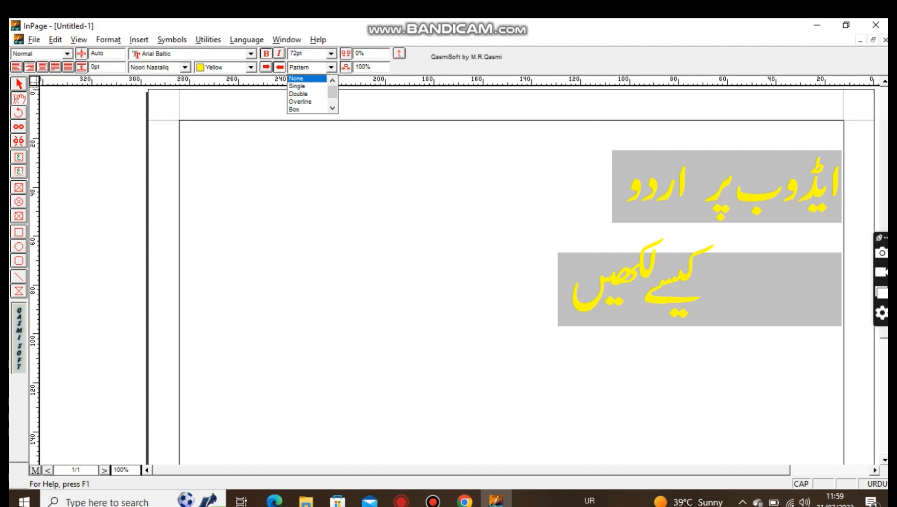
left_click(297, 79)
left_click_drag(554, 269, 842, 178)
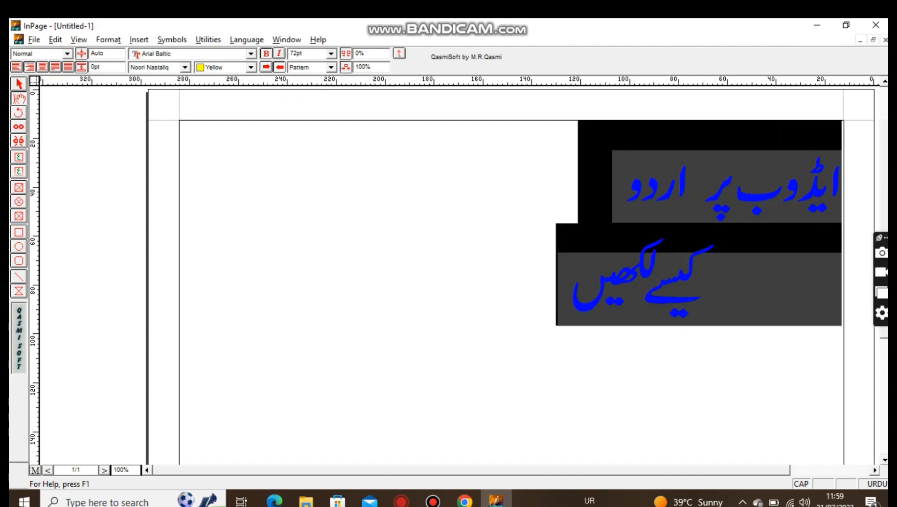
left_click(332, 68)
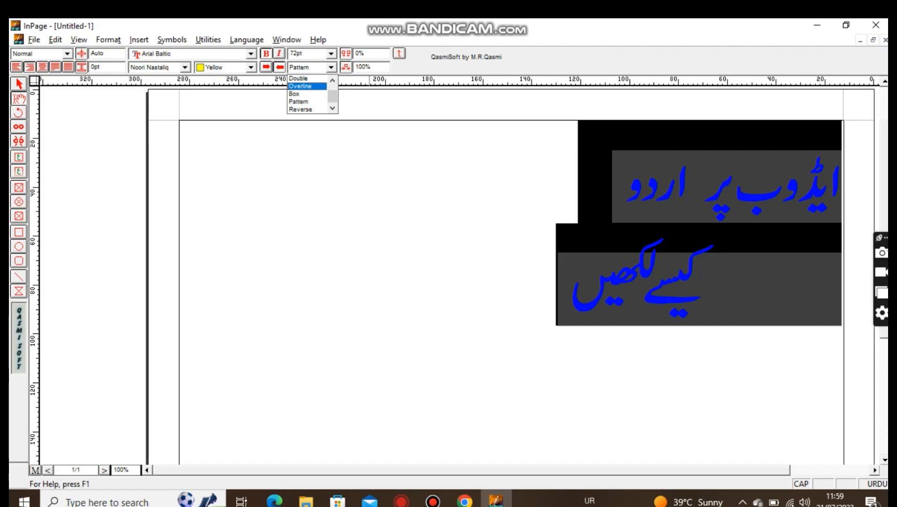
left_click_drag(332, 96, 332, 89)
left_click(297, 79)
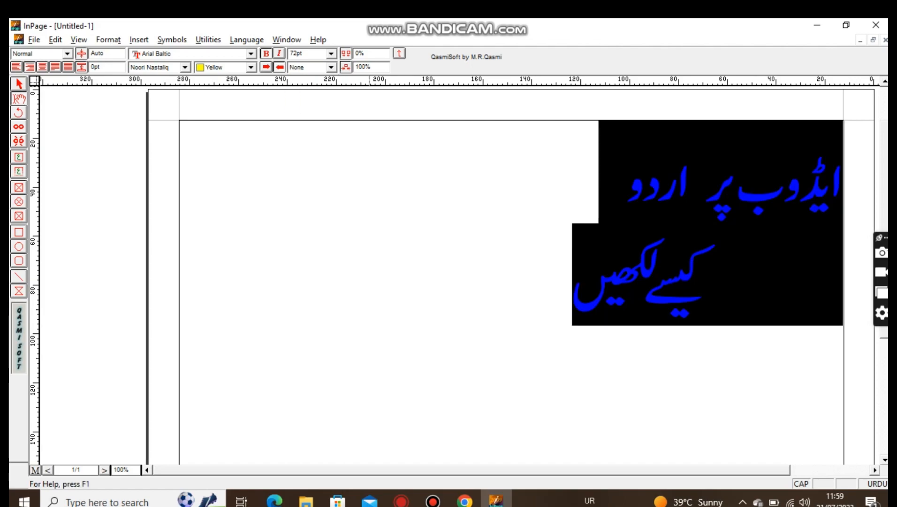
left_click(346, 182)
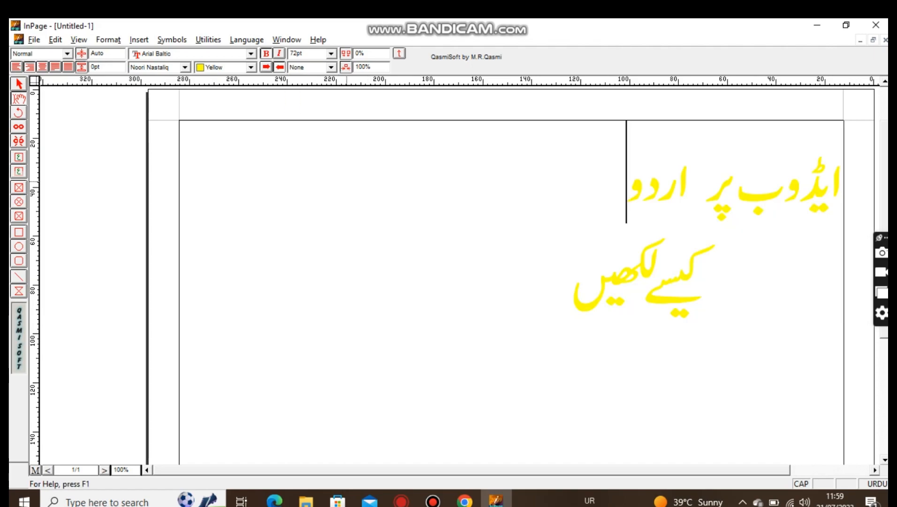
- Add the Urdu question mark ؟ at the end of the second line
left_click(552, 307)
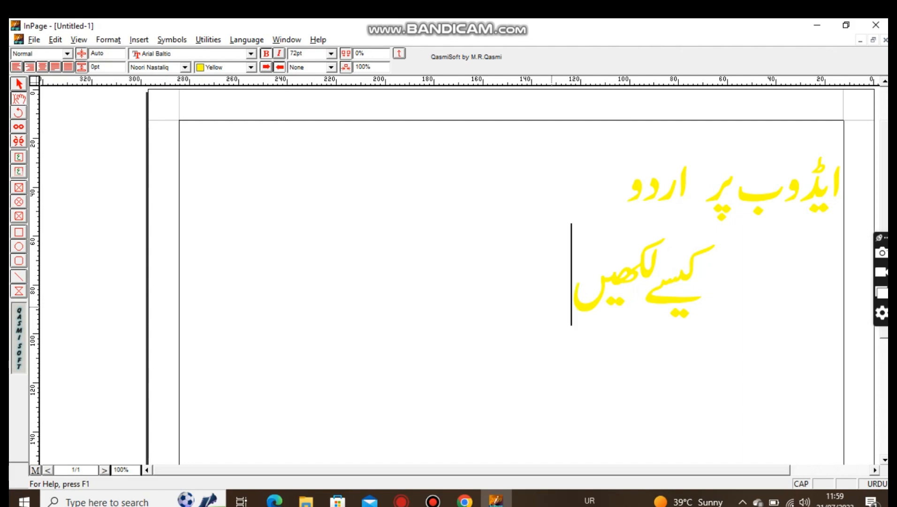
type("؟")
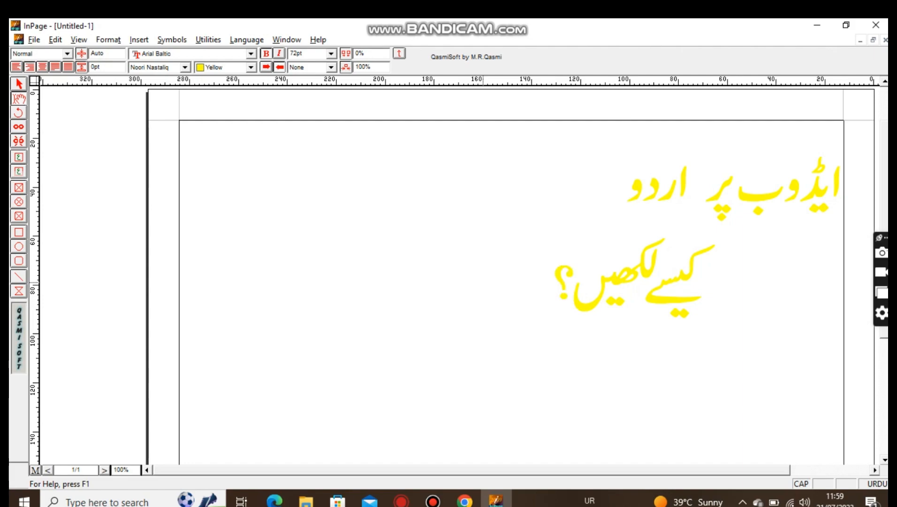
- Export page 1 to the Desktop as an Encapsulated PostScript file named ADOBE WRITE URDU at 100% scaling
left_click(34, 39)
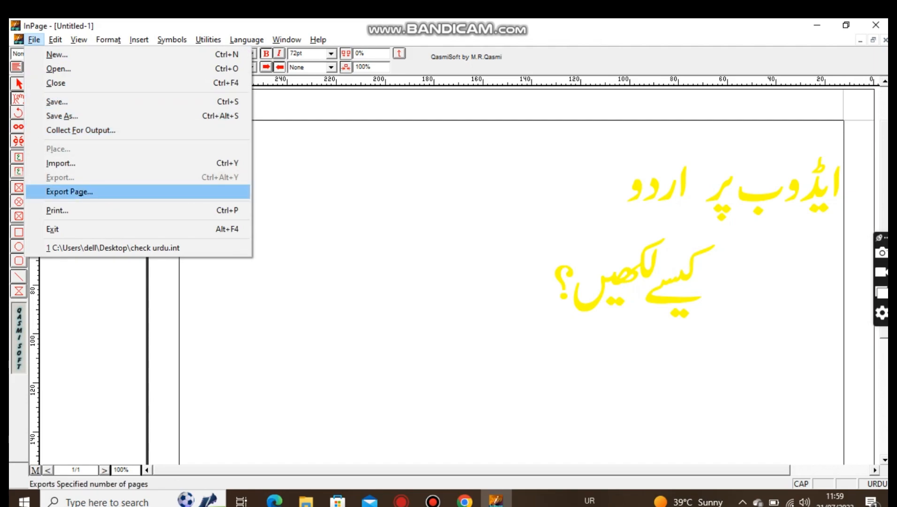
left_click(69, 192)
left_click(499, 239)
left_click(511, 327)
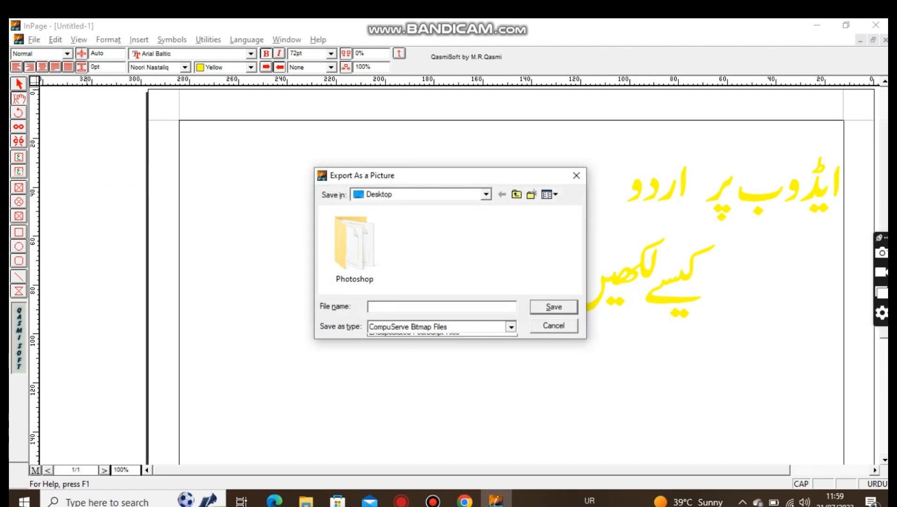
left_click(442, 348)
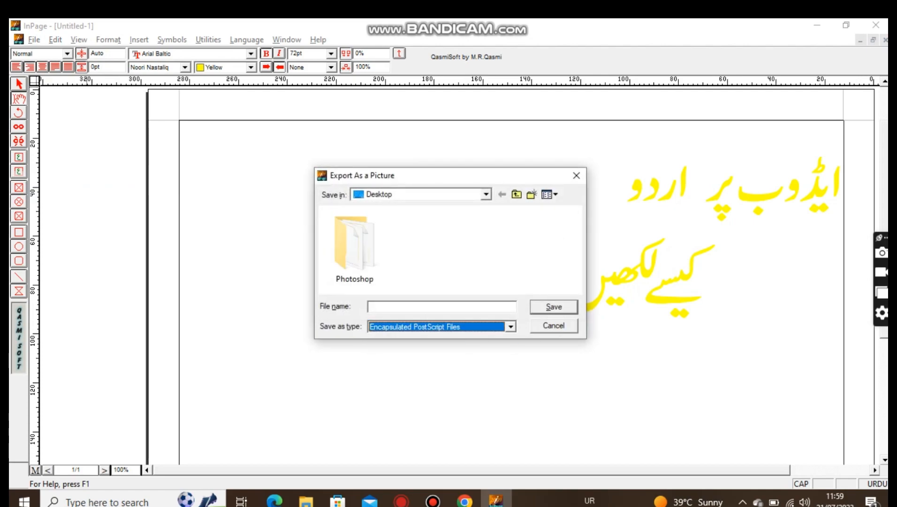
left_click(442, 307)
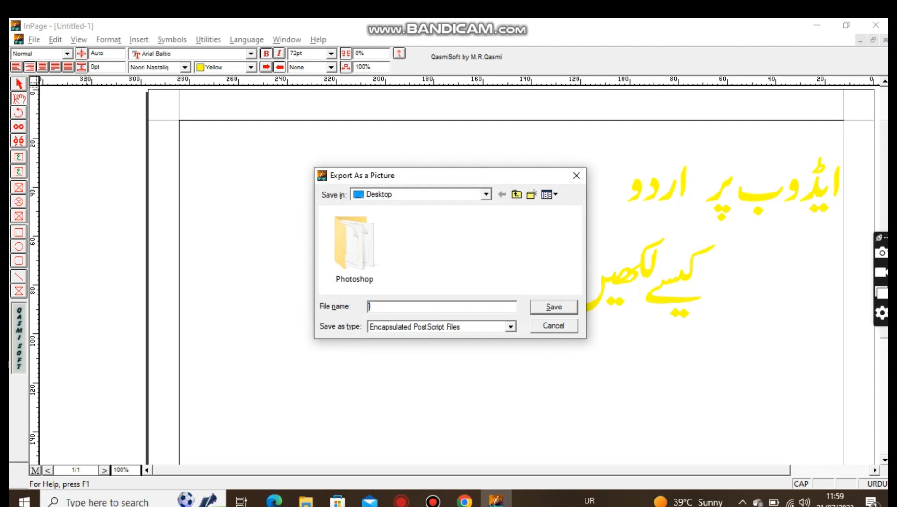
key("alt+shift")
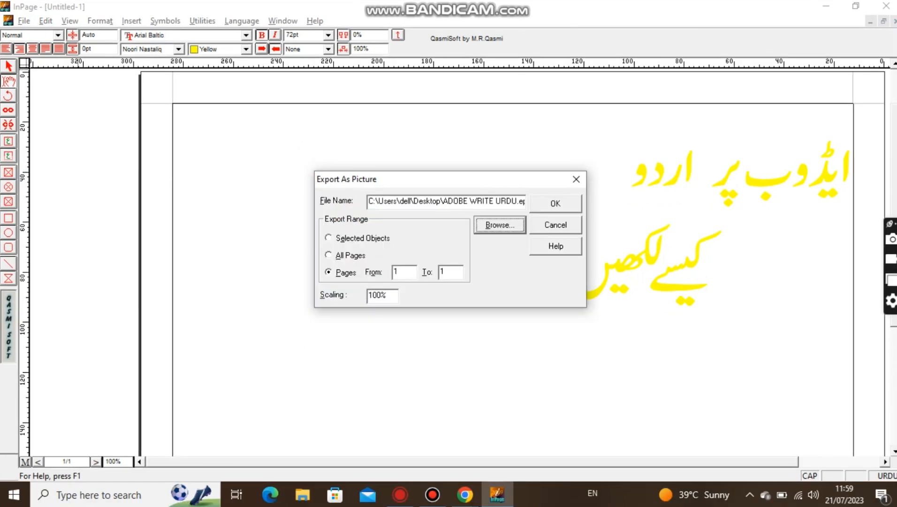
left_click(556, 203)
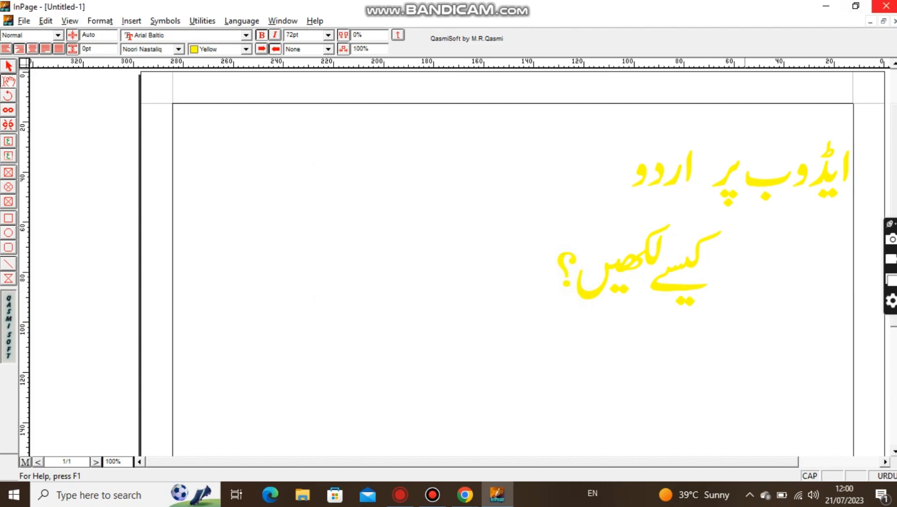
- Close InPage and launch Adobe Photoshop 7.0 from the desktop with its default color settings
left_click(886, 5)
left_click(454, 274)
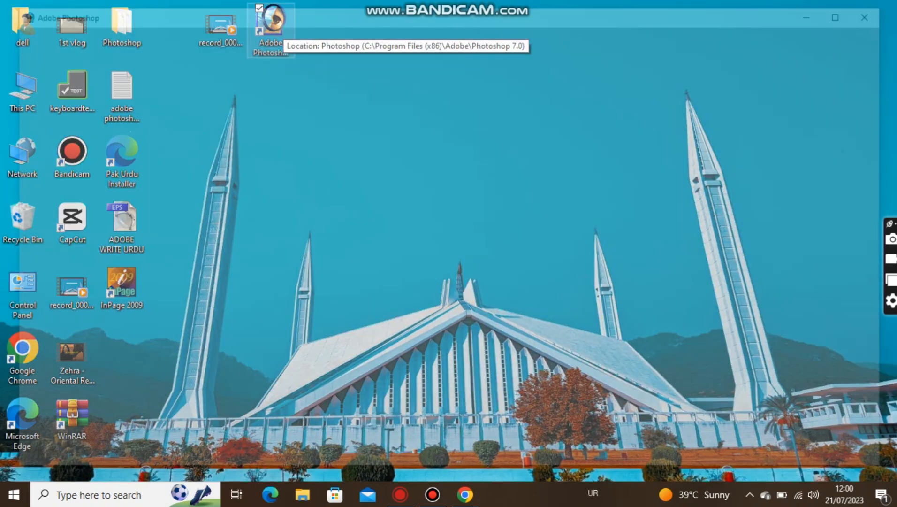
double_click(269, 19)
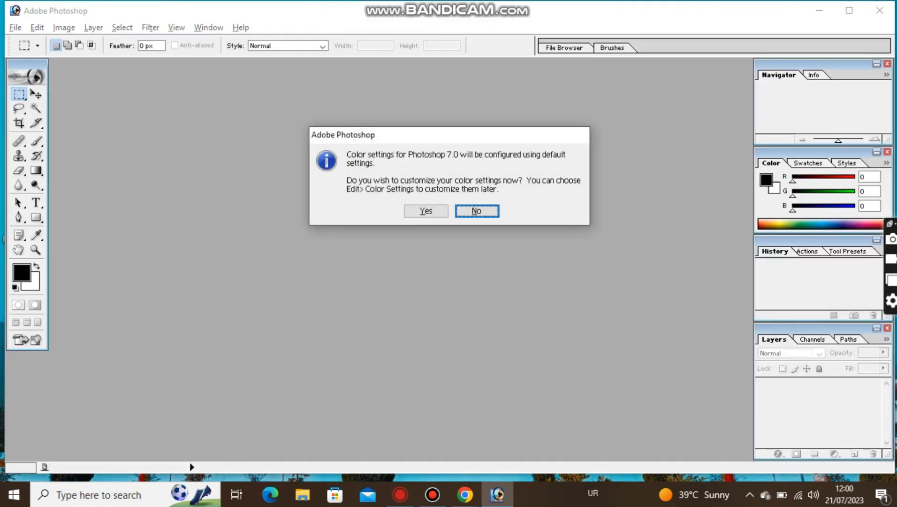
key("Return")
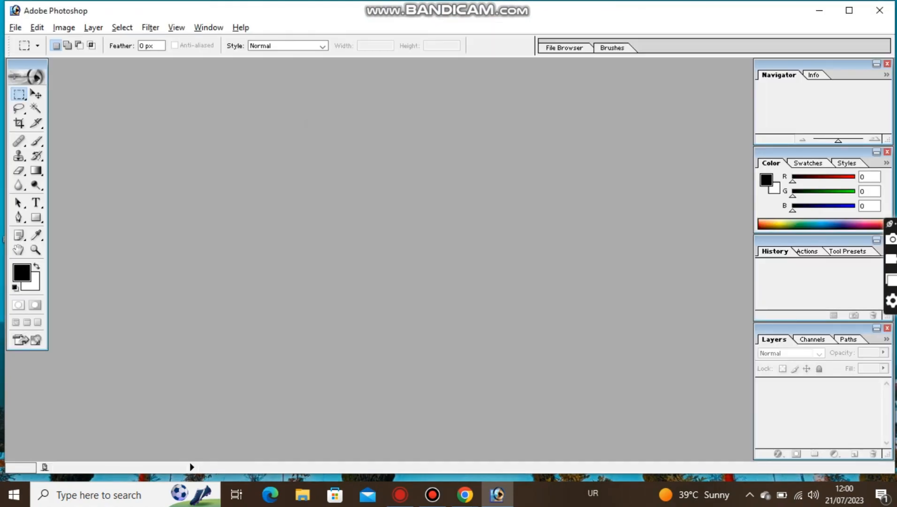
- Start a new document and set its width to 1280 pixels
key("alt+f")
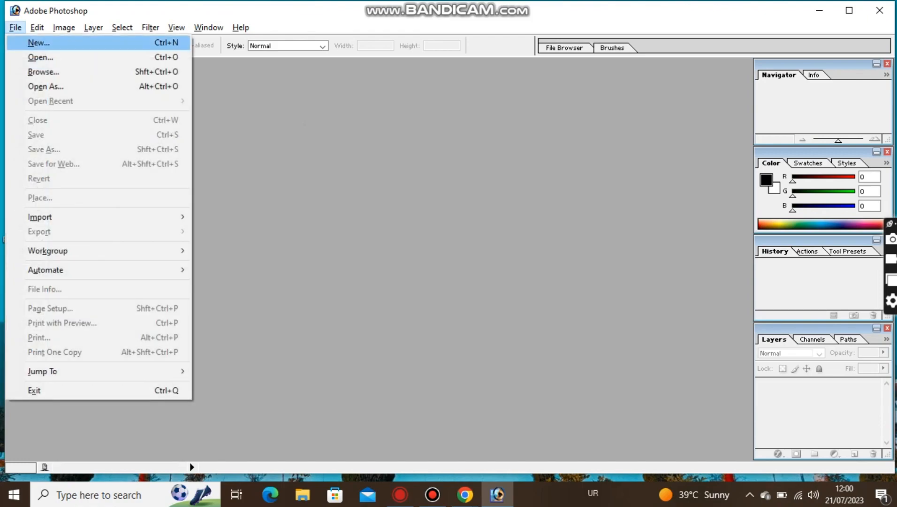
key("Return")
left_click(513, 216)
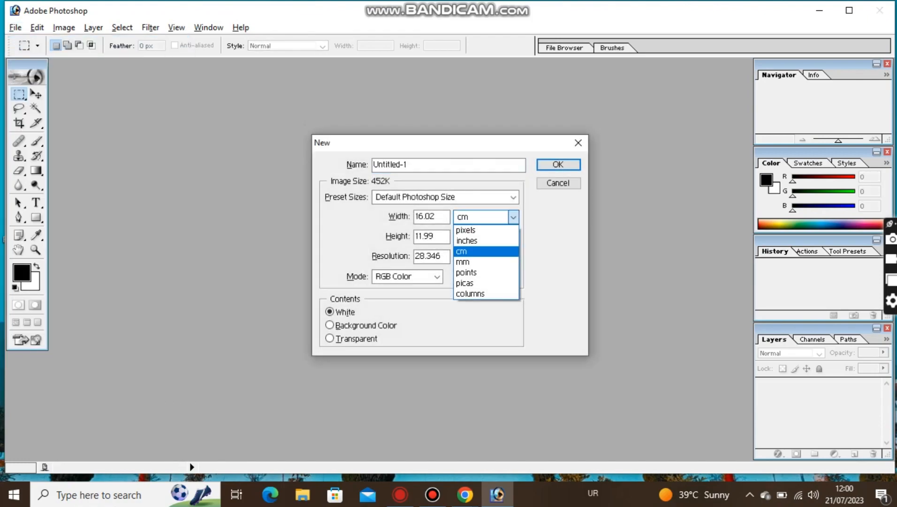
left_click(474, 226)
left_click(433, 216)
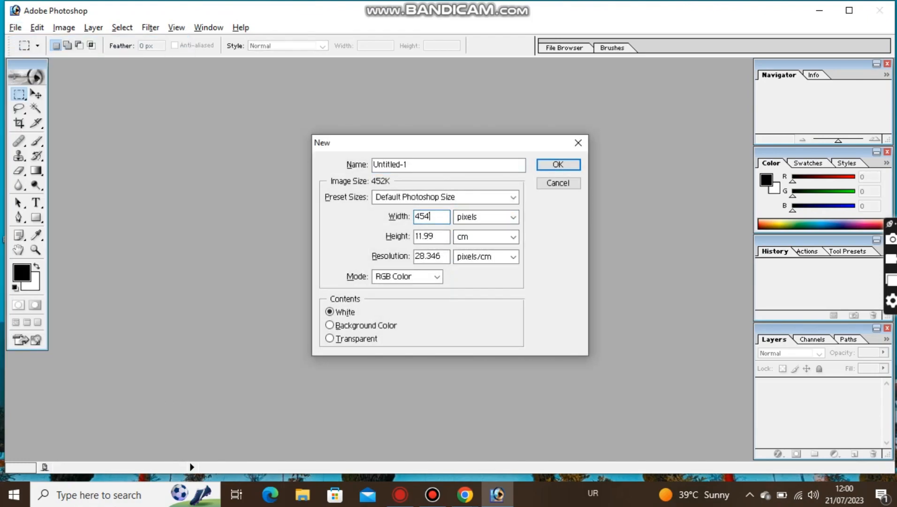
key("BackSpace")
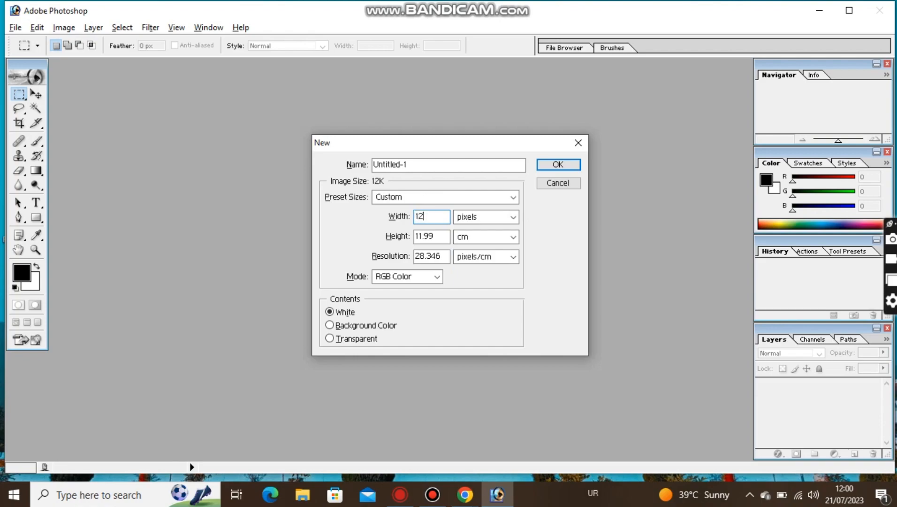
- Set the new document's height to 720 pixels and resolution to 72 pixels/inch, and create it
left_click(513, 236)
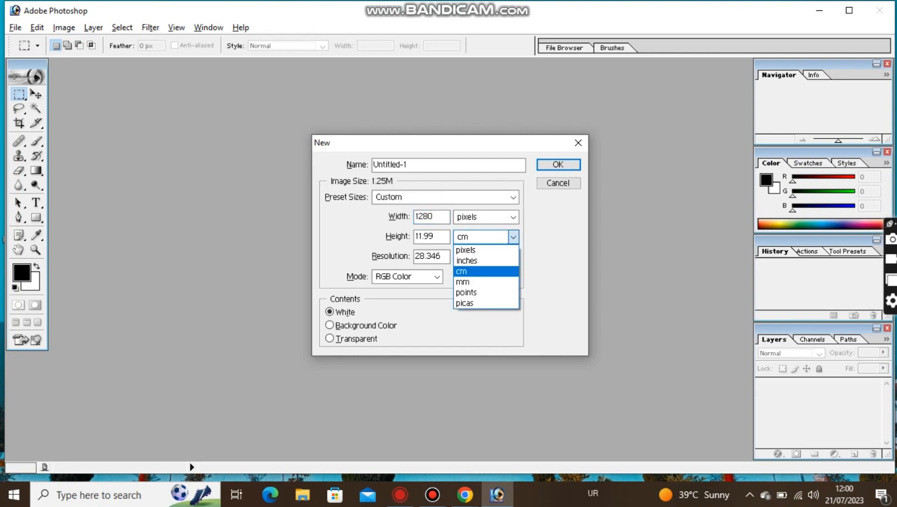
left_click(474, 250)
left_click(434, 236)
key("BackSpace")
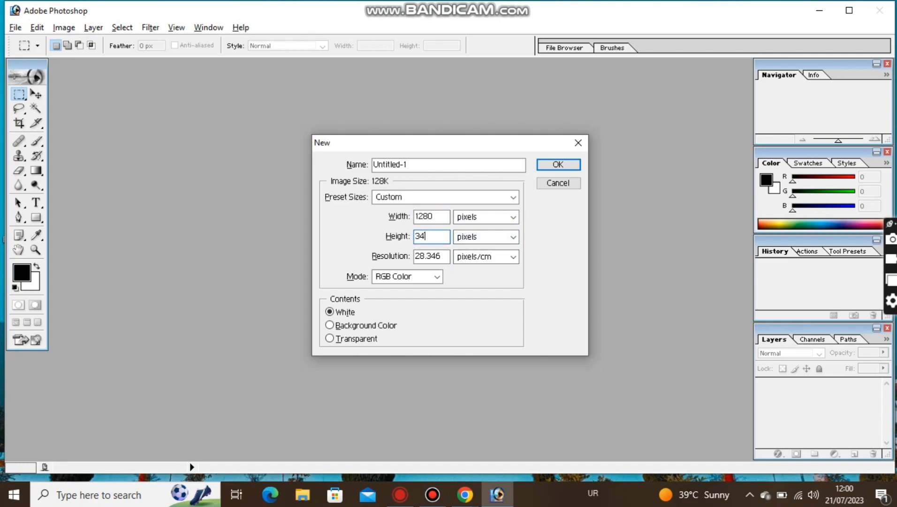
type("720")
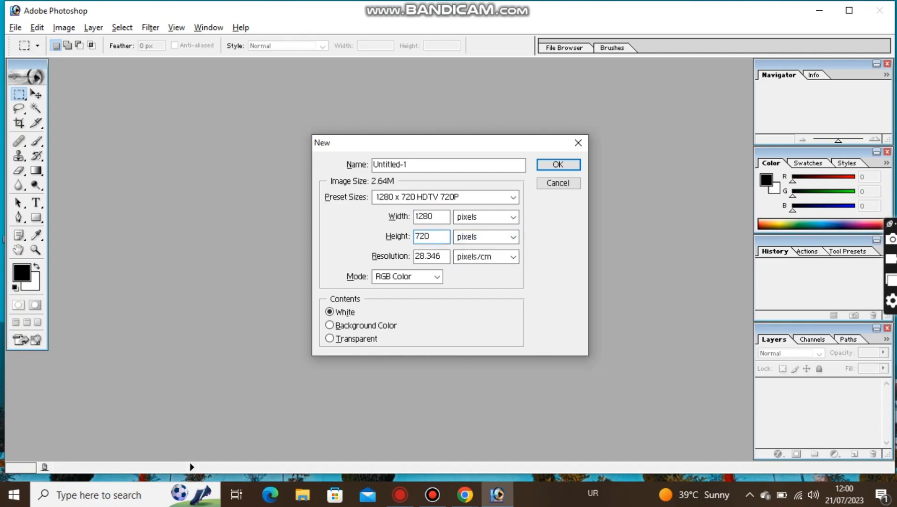
left_click(513, 256)
left_click(476, 269)
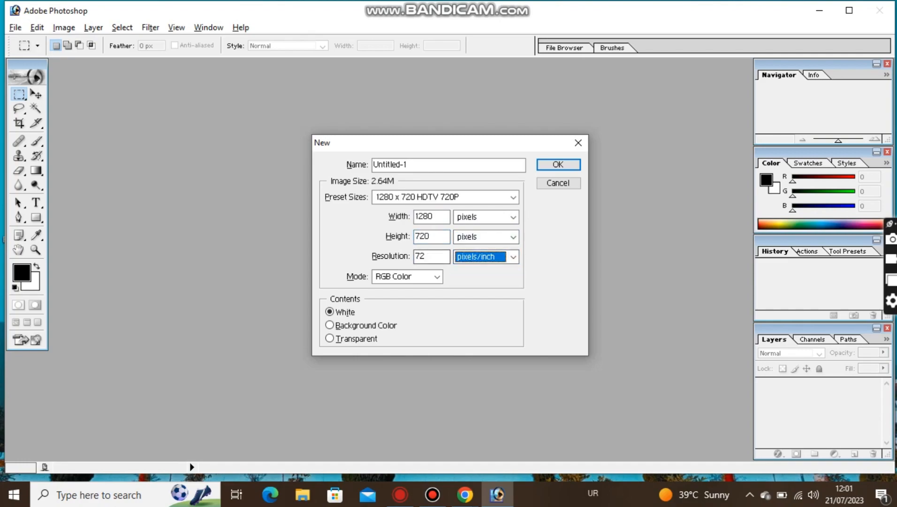
key("Return")
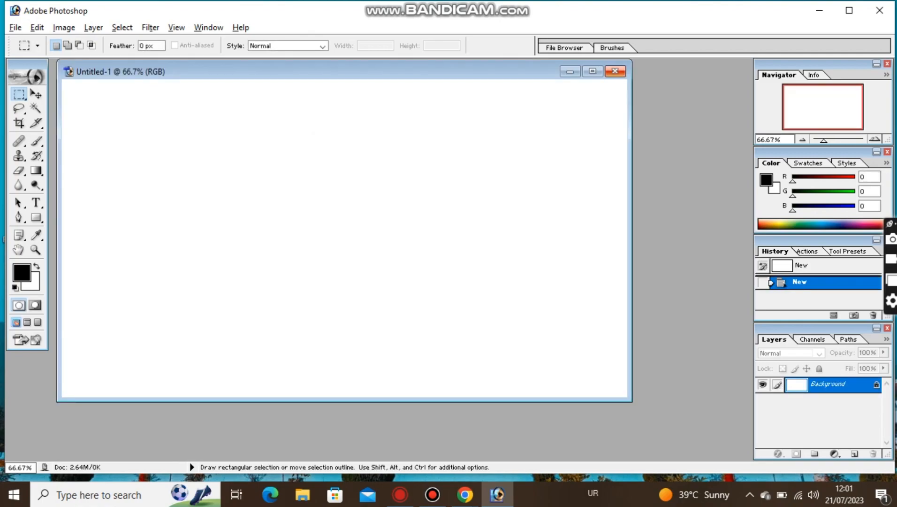
- Maximize the document window and make a rectangular selection slightly inside the canvas edges, leaving a thin margin all around
left_click_drag(537, 73, 578, 118)
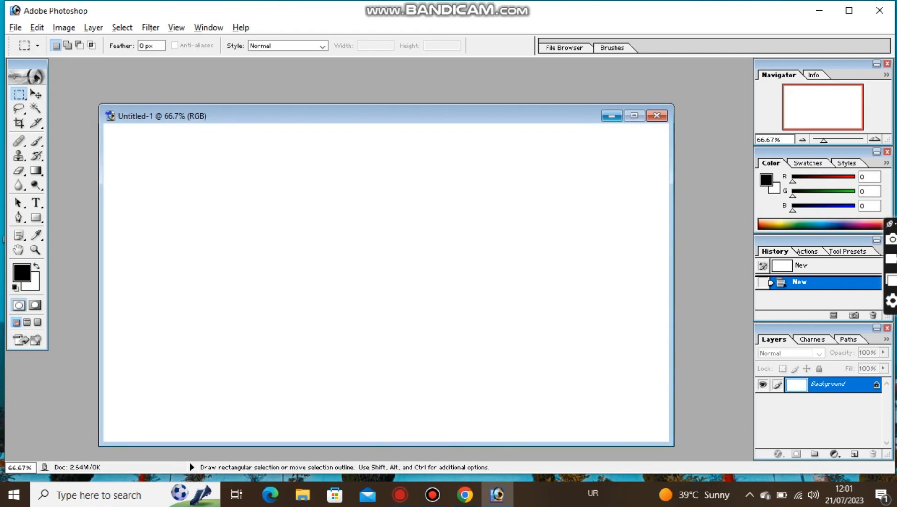
left_click(634, 116)
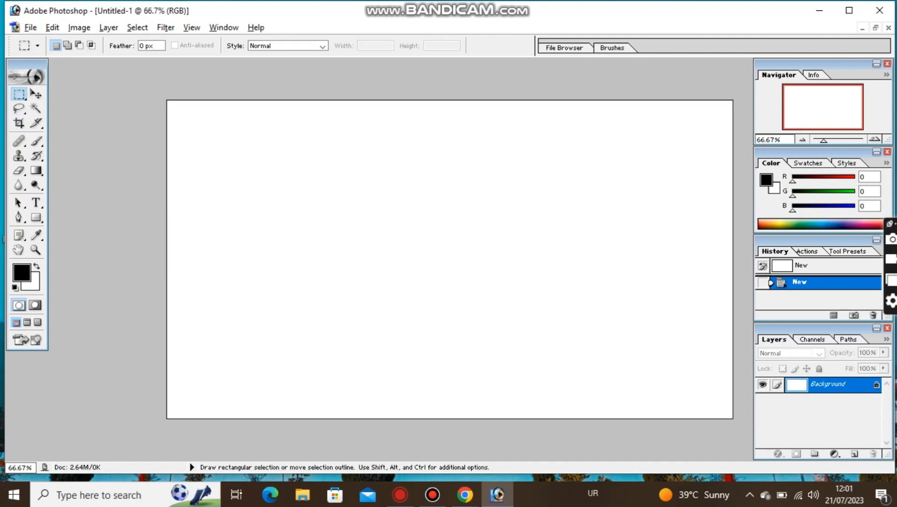
left_click_drag(528, 248, 731, 407)
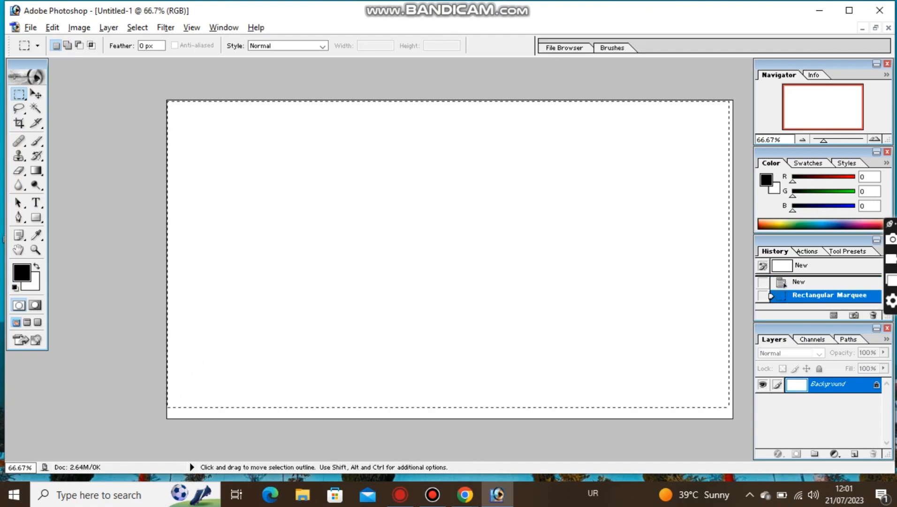
key("ctrl+d")
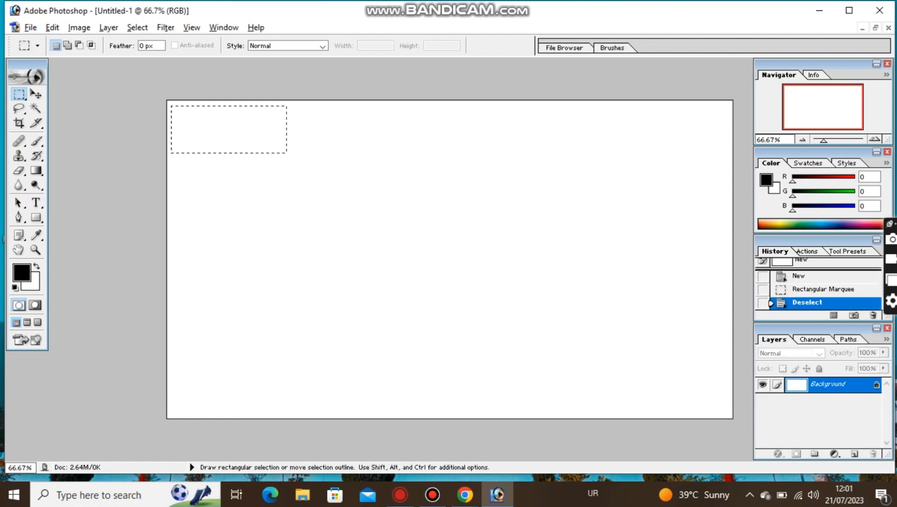
left_click_drag(543, 179, 719, 282)
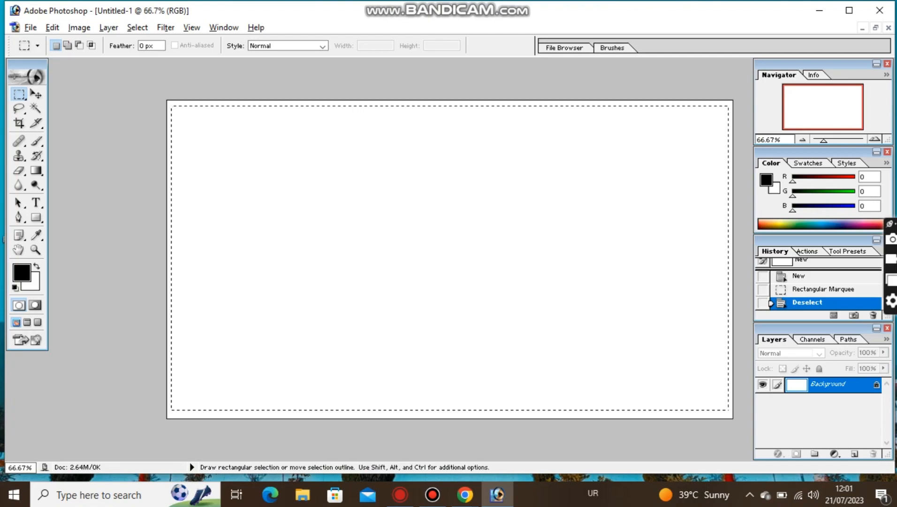
left_click_drag(729, 410, 728, 409)
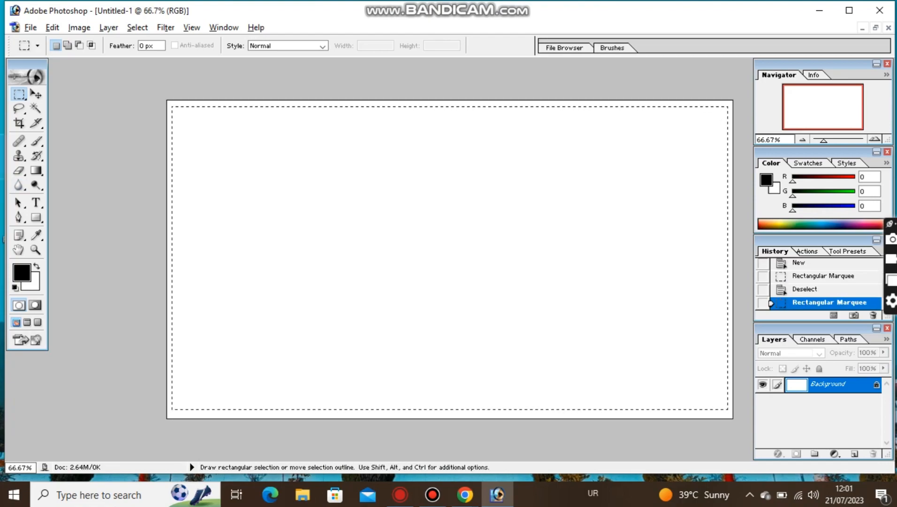
- Set the foreground color to the dark brown-grey #322828
left_click(36, 235)
left_click(21, 272)
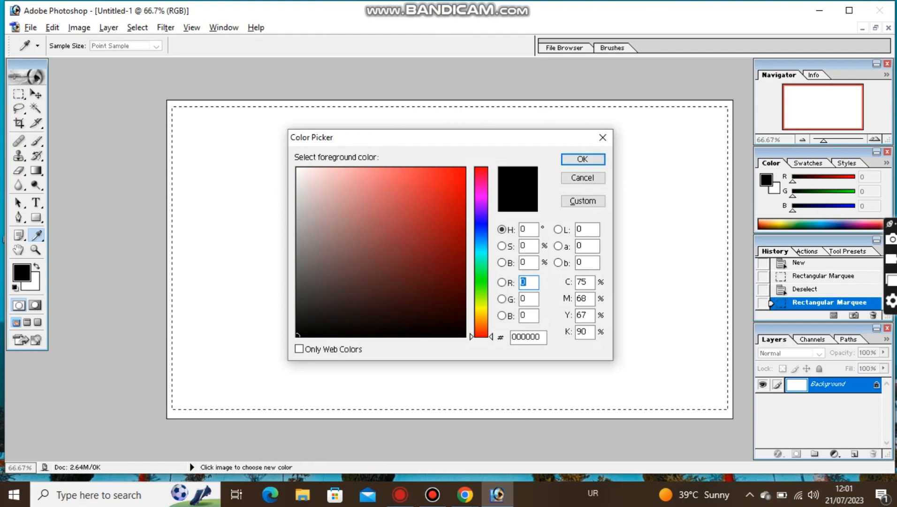
left_click(329, 303)
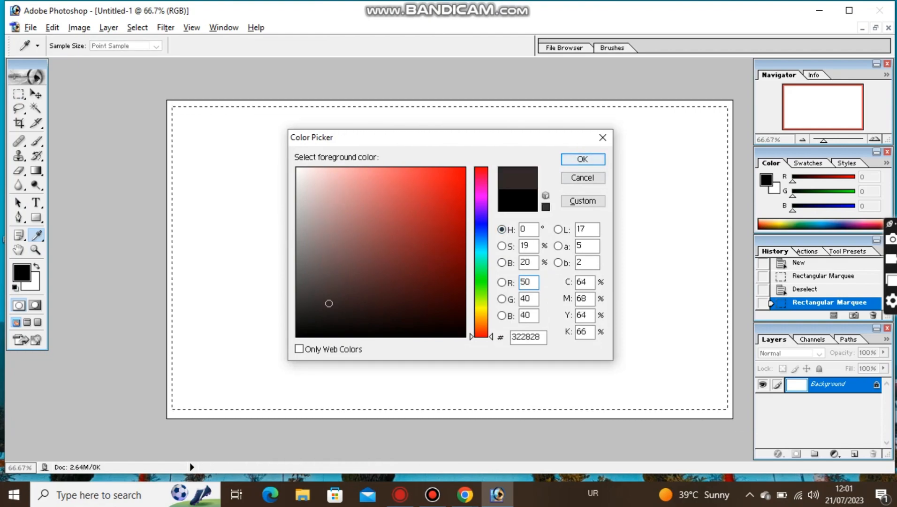
left_click(583, 160)
- Enlarge the soft brush to 771 px and paint the whole selected area with the dark foreground color
key("b")
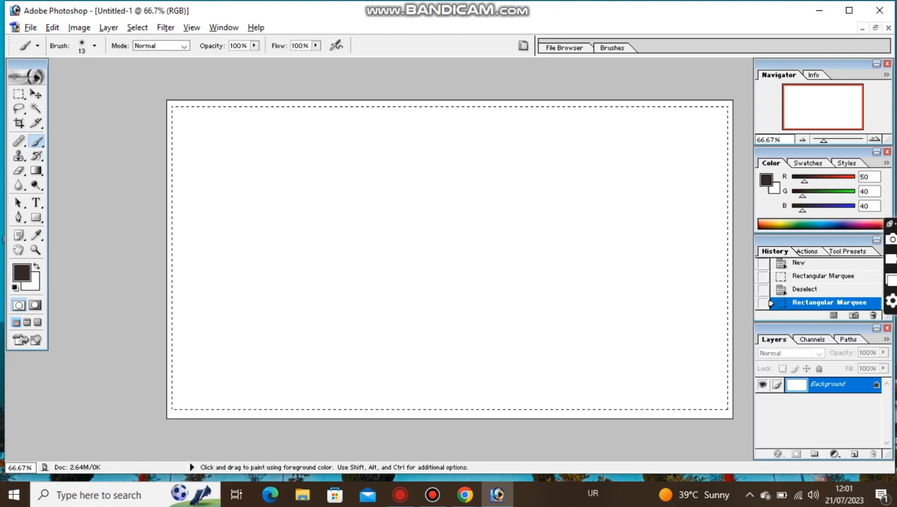
left_click(95, 46)
left_click_drag(22, 80, 134, 80)
left_click(201, 104)
mouse_move(267, 146)
left_mouse_down()
mouse_move(399, 165)
mouse_move(571, 214)
mouse_move(281, 319)
mouse_move(375, 333)
mouse_move(624, 300)
mouse_move(661, 202)
left_mouse_up()
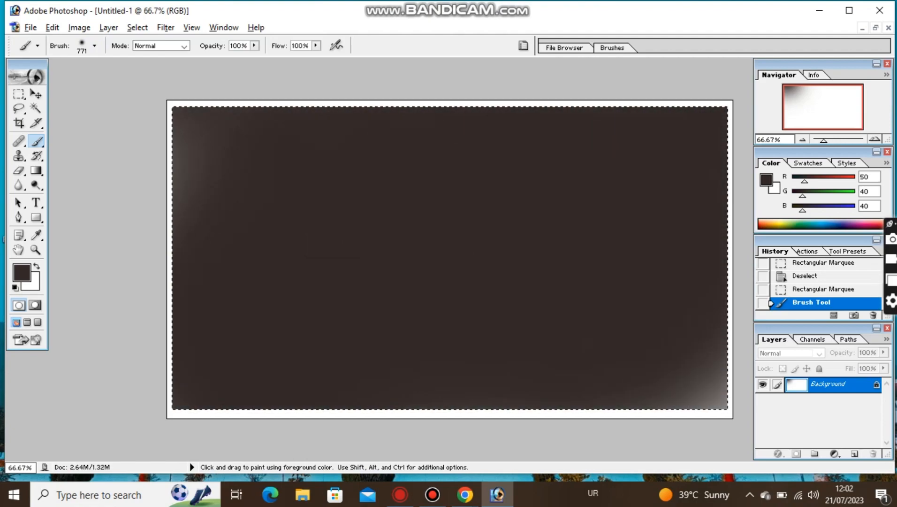
left_click_drag(277, 141, 225, 157)
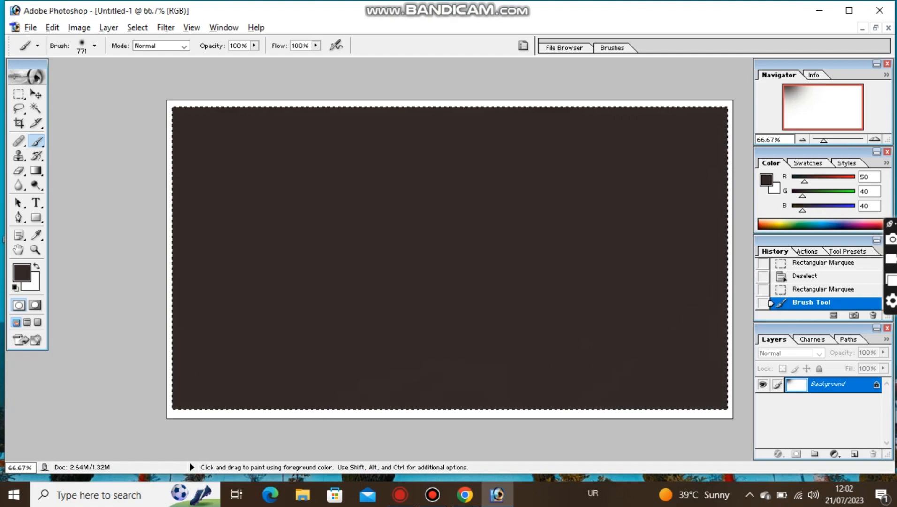
- Open the ADOBE WRITE URDU EPS file from the Desktop, rasterizing it at 72 pixels/inch in CMYK Color
left_click(36, 94)
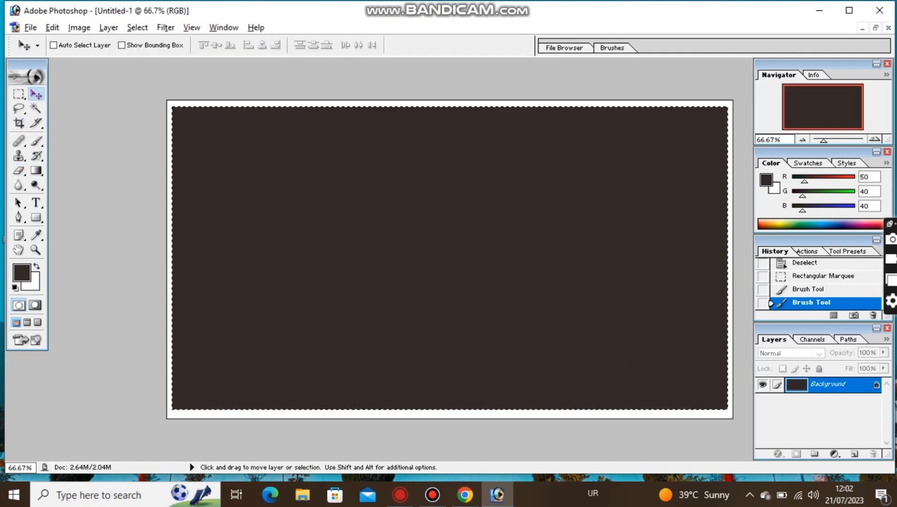
left_click(31, 27)
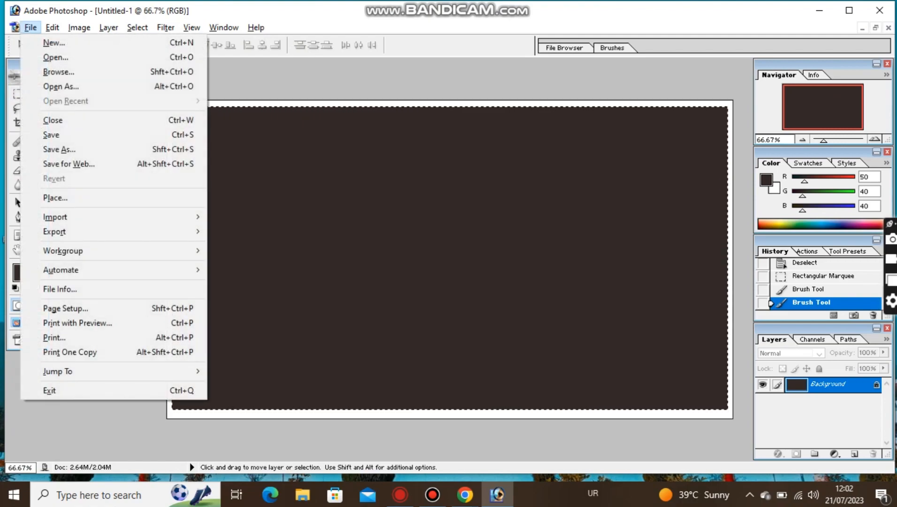
mouse_move(52, 27)
key("Left")
key("Down")
key("Return")
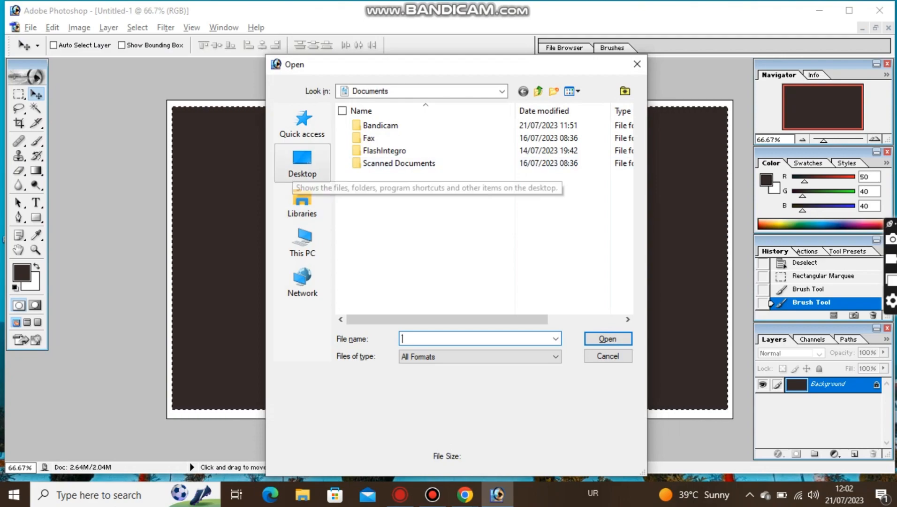
left_click(302, 165)
left_click(399, 229)
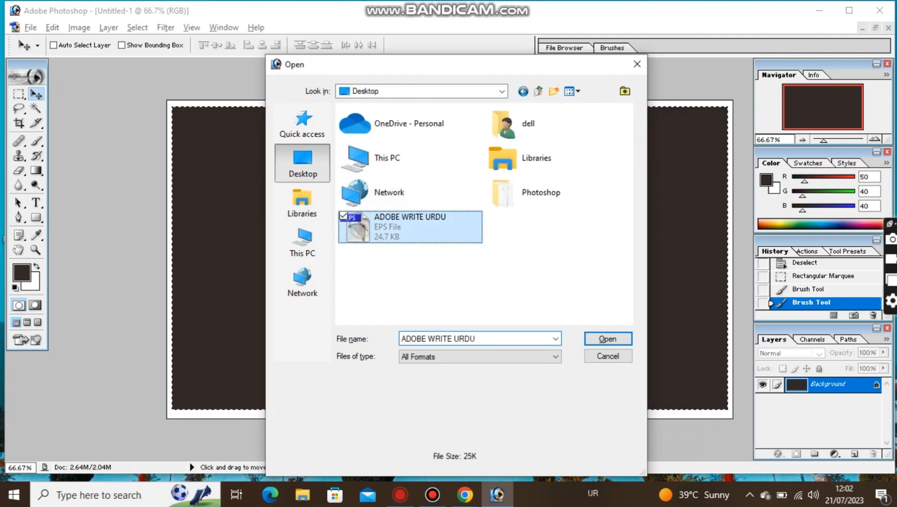
key("Return")
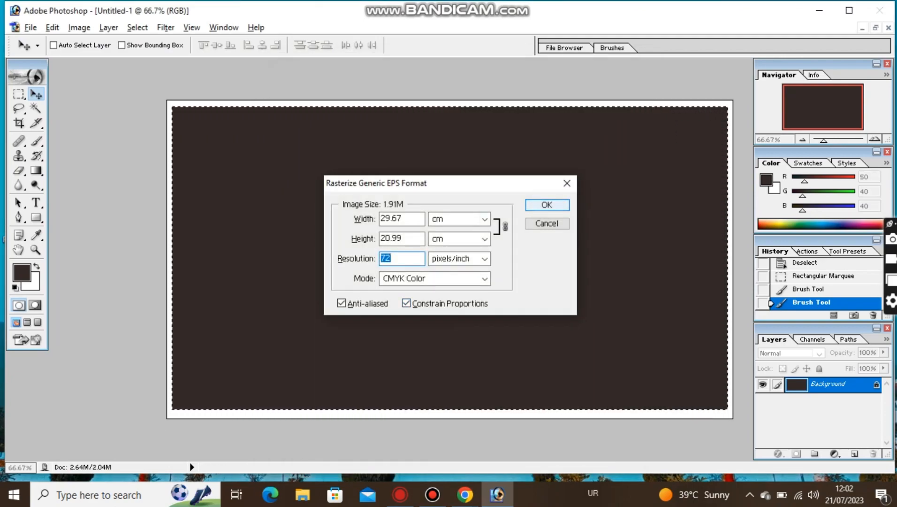
key("Return")
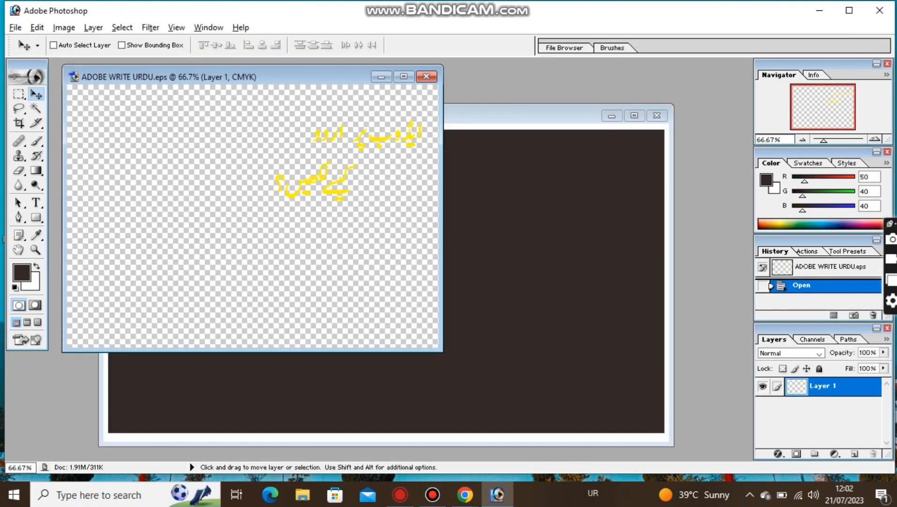
- Copy the yellow Urdu title from the EPS file onto the dark panel of Untitled-1 and minimize the EPS window
left_click_drag(319, 185, 479, 246)
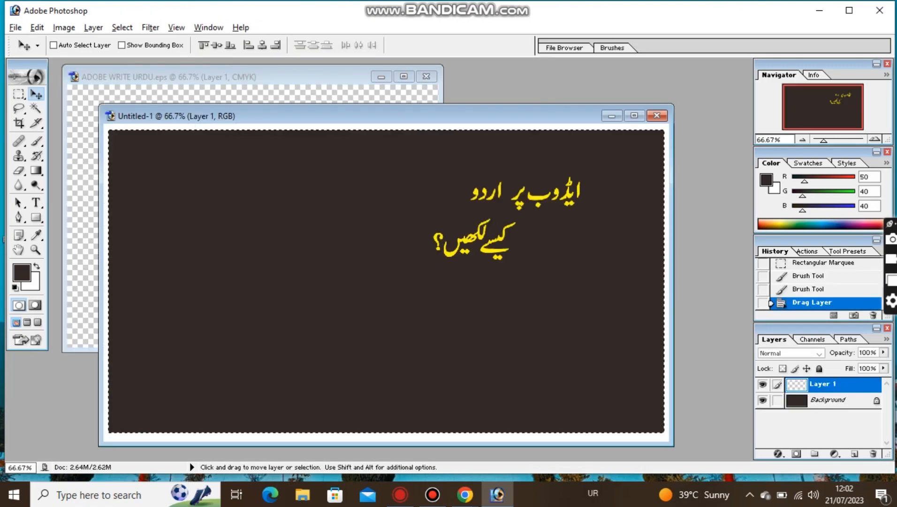
left_click_drag(476, 117, 539, 110)
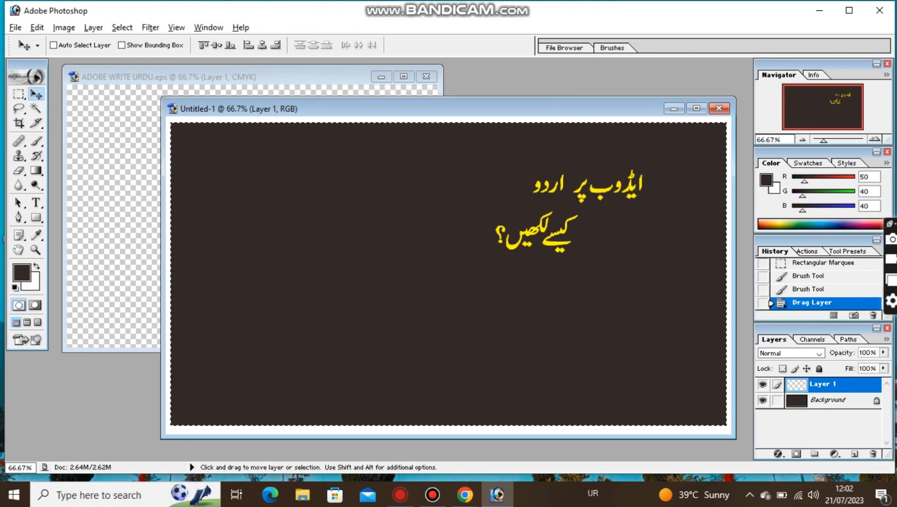
left_click(381, 77)
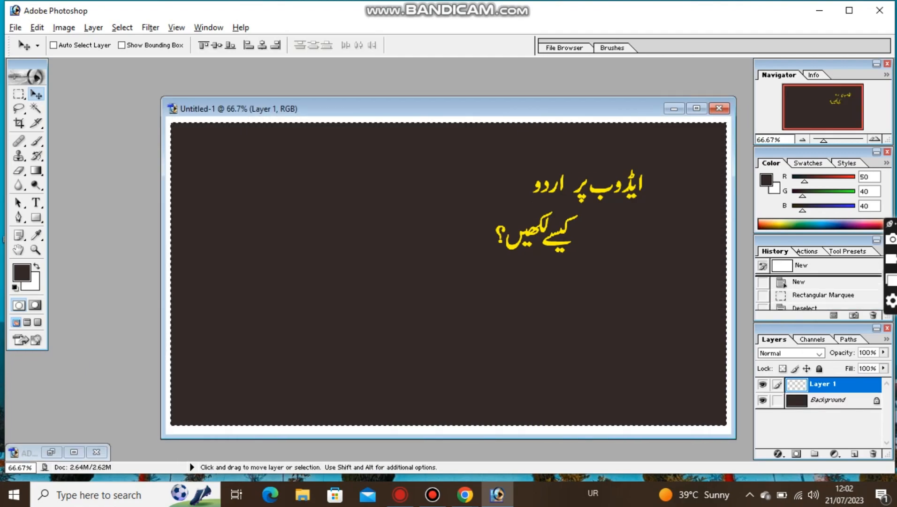
- Clear the selection and stretch the Urdu title with its bounding box to about 352% height and nearly the full width of the dark panel
key("m")
key("ctrl+d")
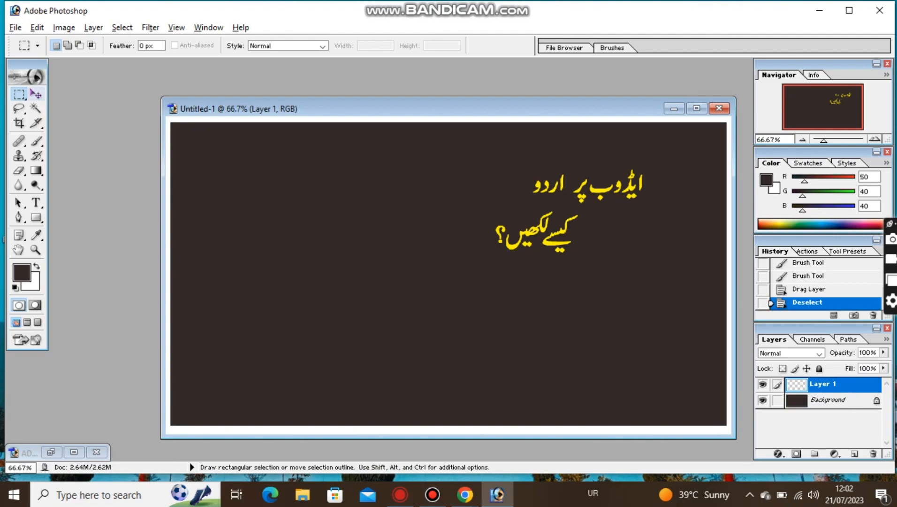
key("v")
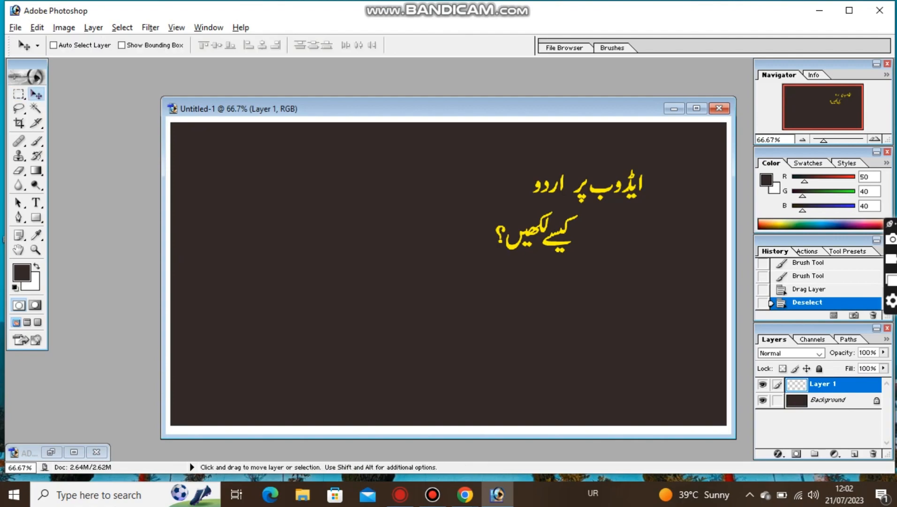
left_click(121, 45)
left_click_drag(496, 211, 197, 211)
left_click_drag(423, 252, 421, 412)
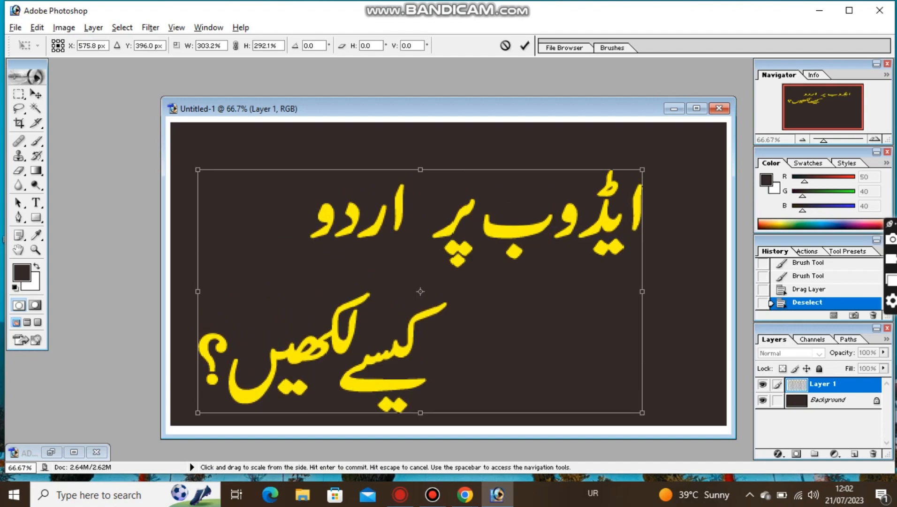
left_click_drag(642, 291, 709, 291)
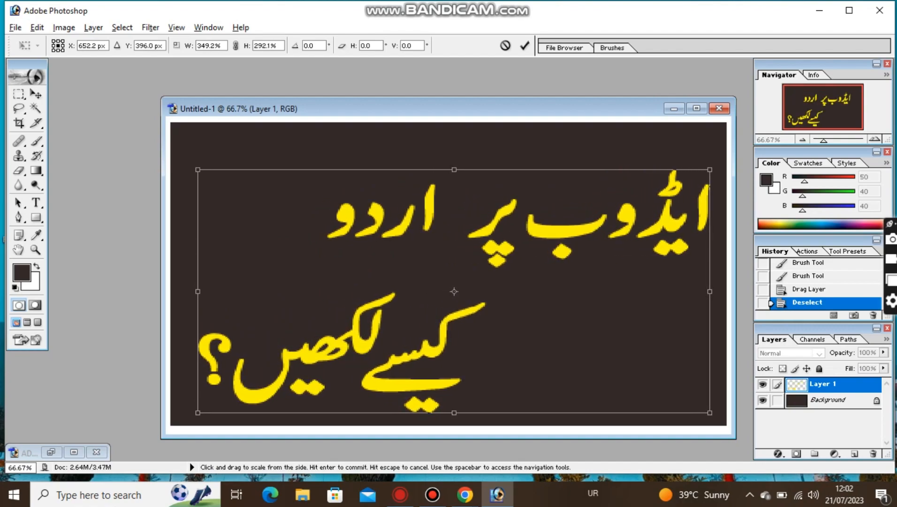
left_click_drag(454, 169, 454, 126)
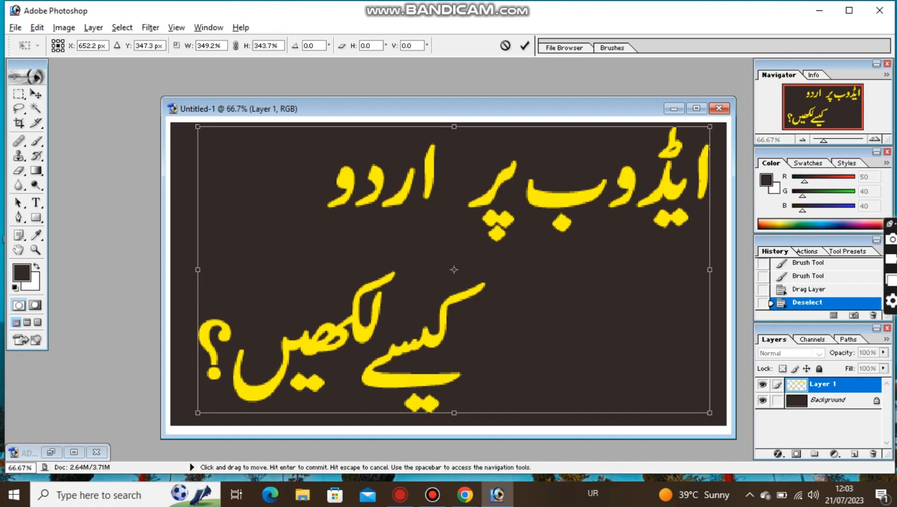
left_click_drag(454, 412, 454, 419)
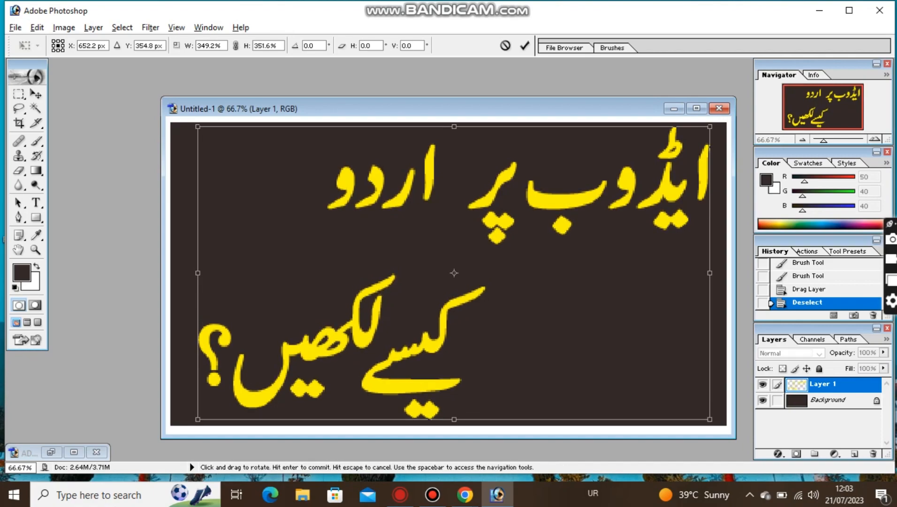
left_click_drag(710, 272, 719, 272)
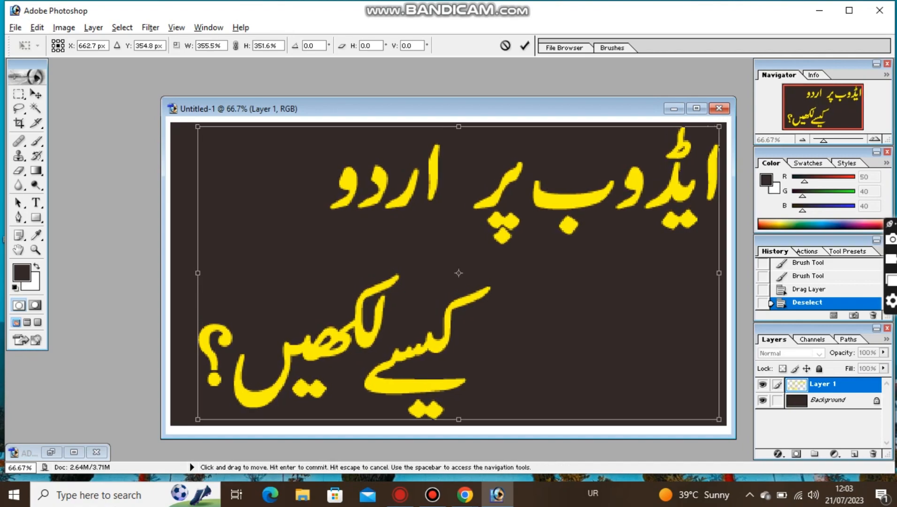
left_click_drag(197, 272, 187, 273)
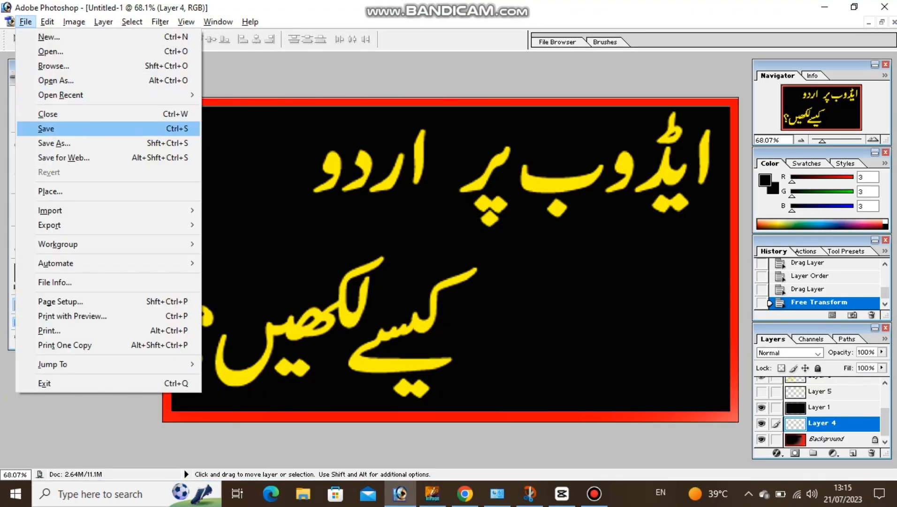
- Start saving Untitled-1 to the Desktop and choose JPEG as the file format
left_click(46, 128)
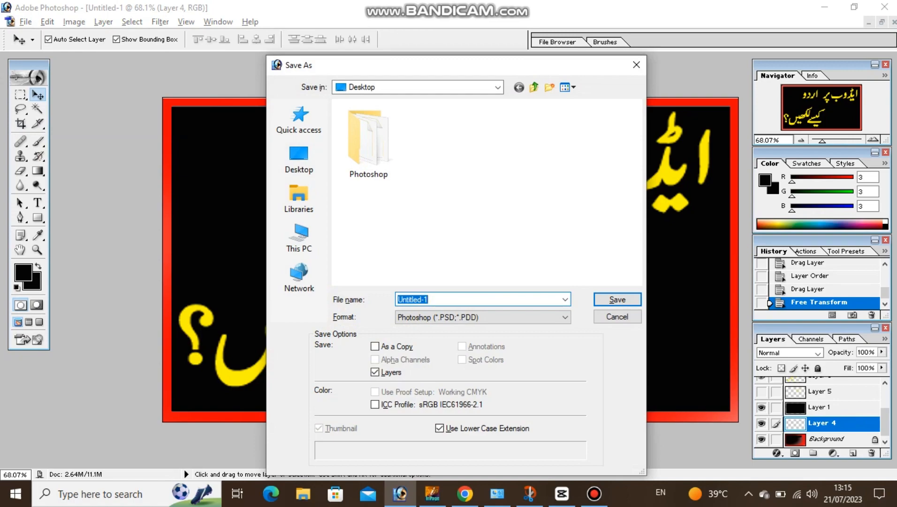
left_click(484, 318)
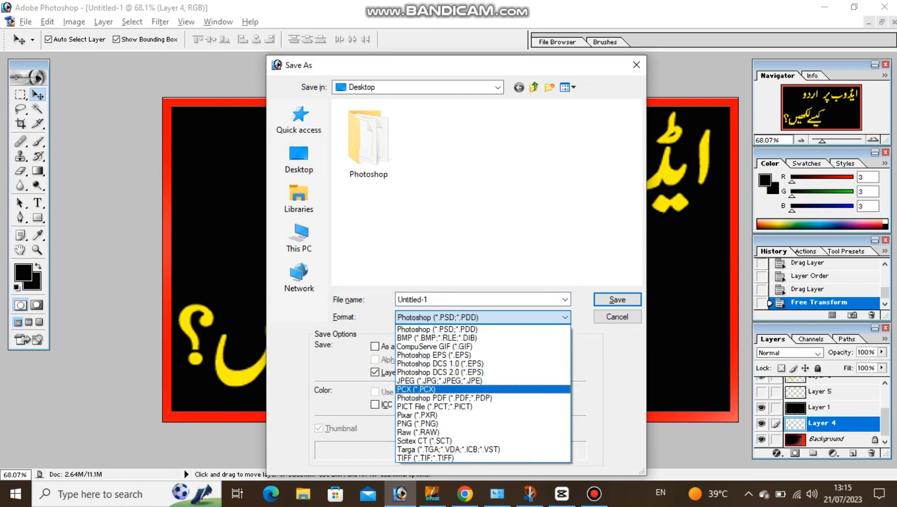
left_click(484, 372)
left_click(565, 299)
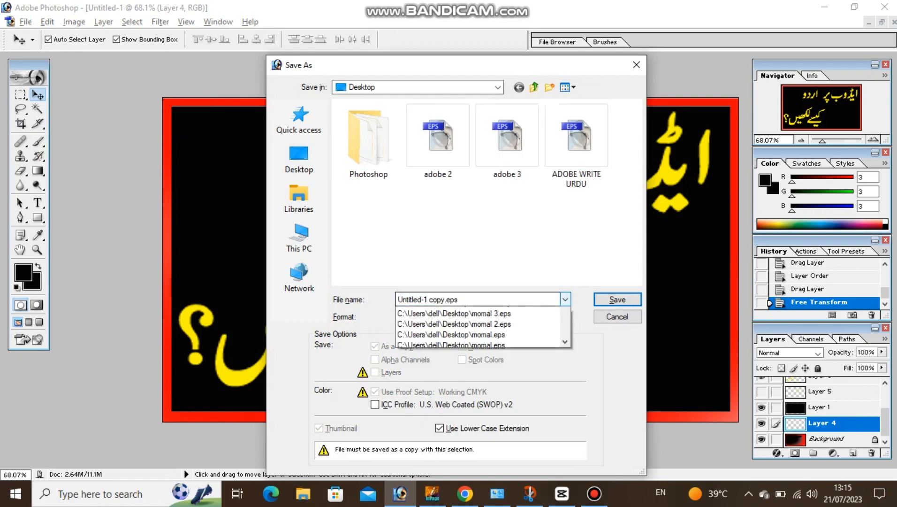
left_click(566, 299)
left_click(558, 318)
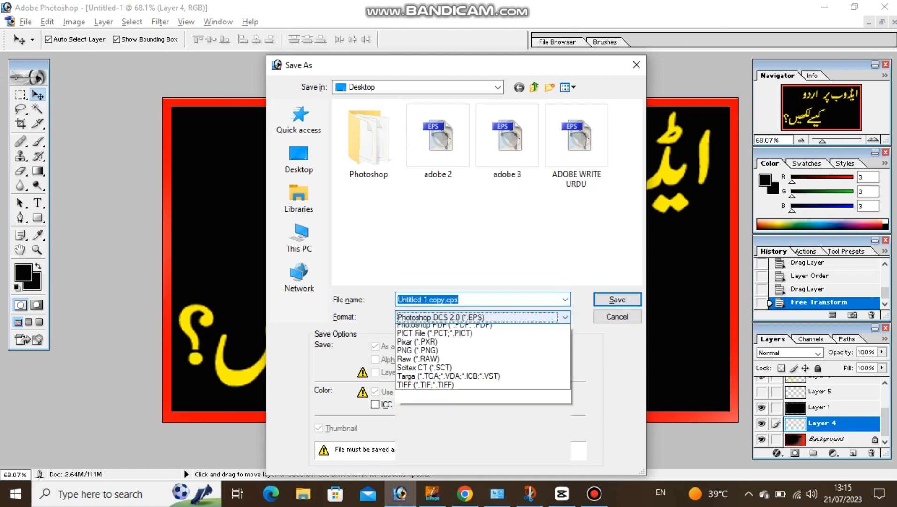
left_click(484, 381)
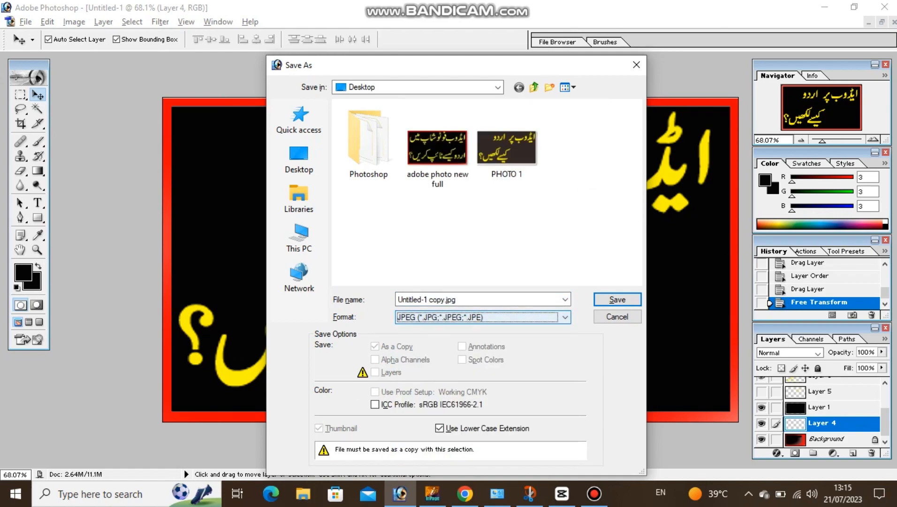
- Name the file adobe 4 and save it with JPEG quality 12 (Maximum) and the Baseline ("Standard") format option
left_click(483, 300)
type("ad")
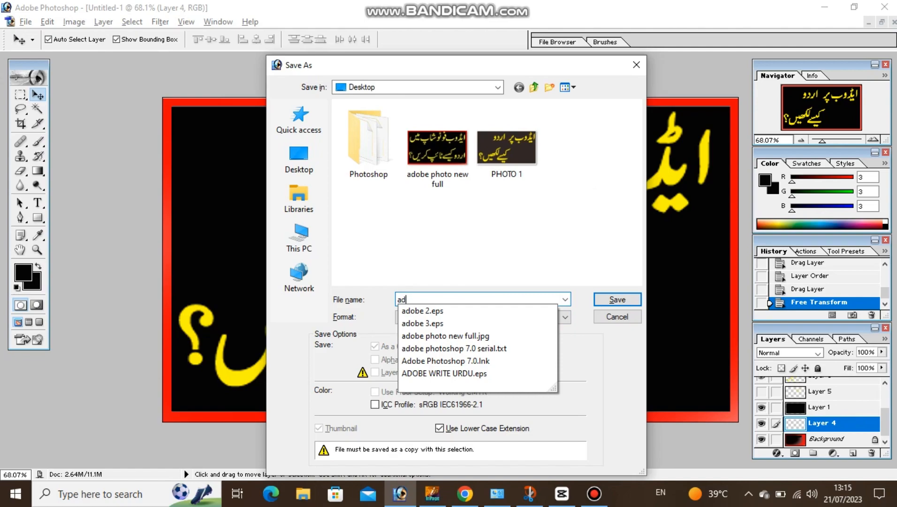
type("obe 4")
key("Return")
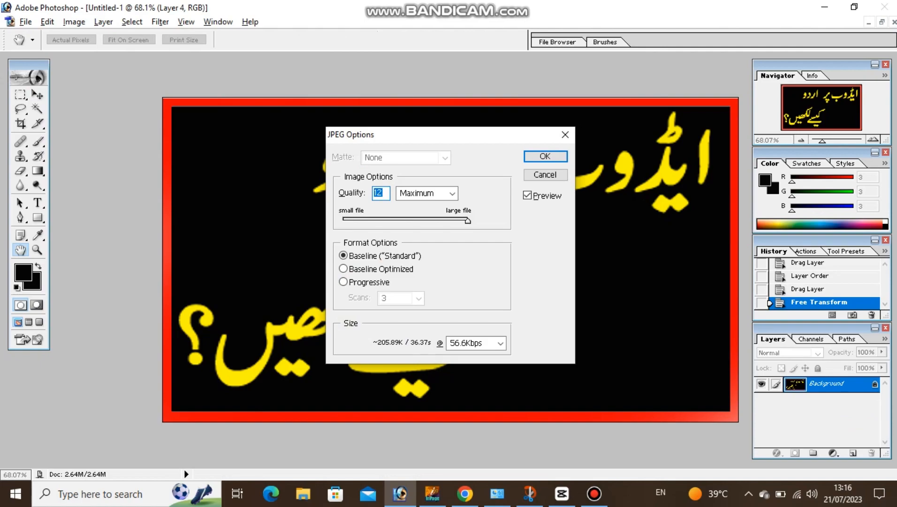
key("Return")
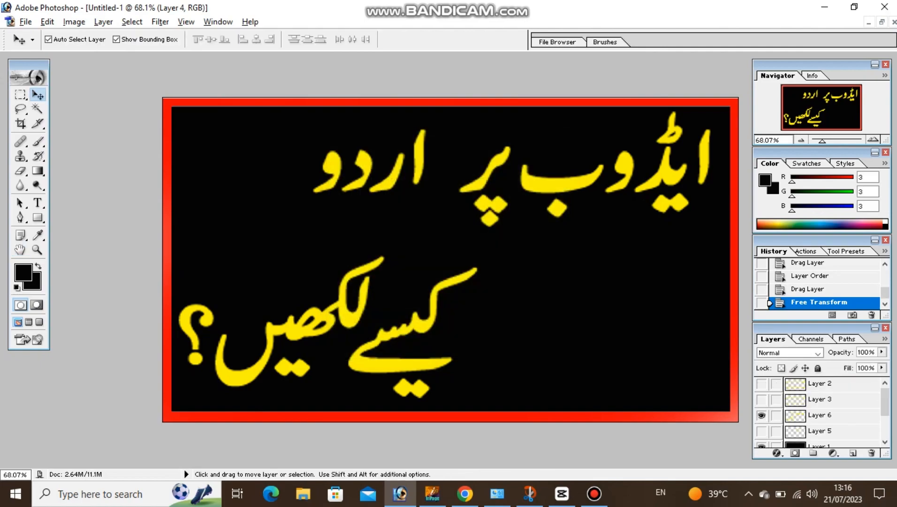
- Switch to the desktop, refresh it, and view the adobe 4 and adobe photo new full images, minimizing the viewer after each
left_click(825, 6)
right_click(608, 118)
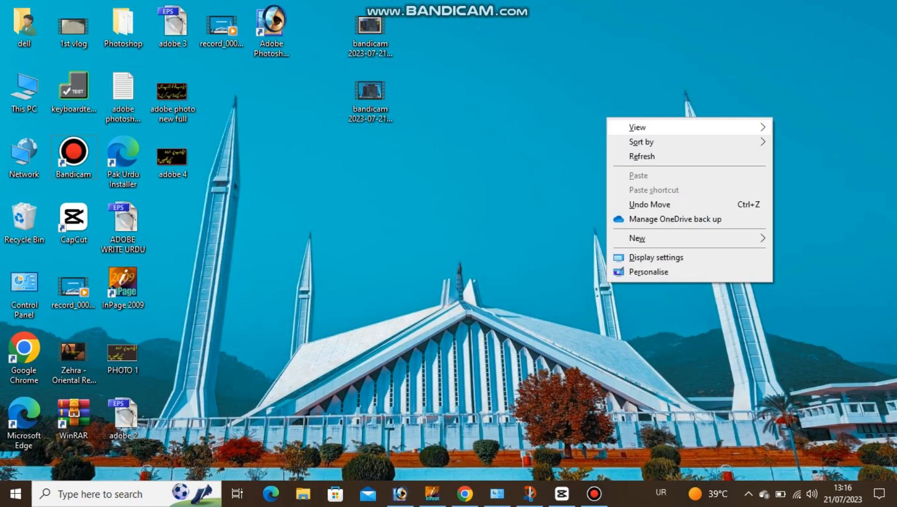
left_click(642, 156)
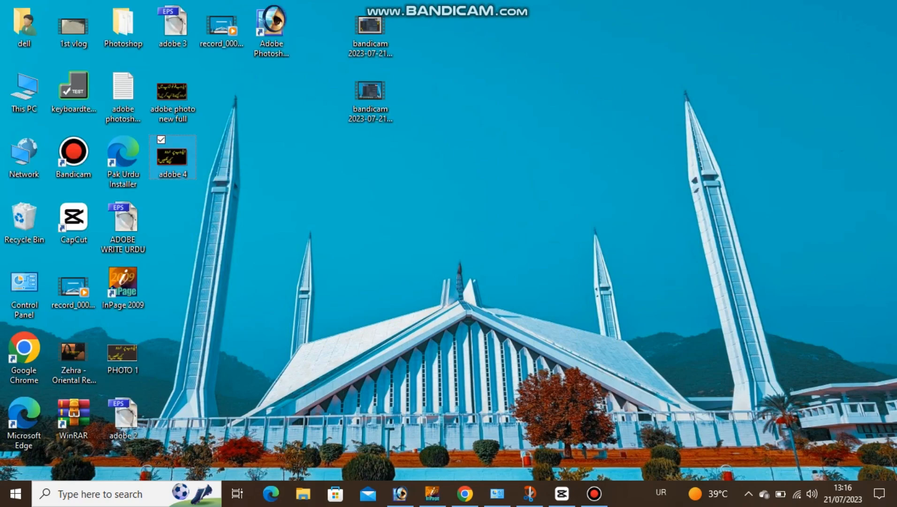
double_click(172, 158)
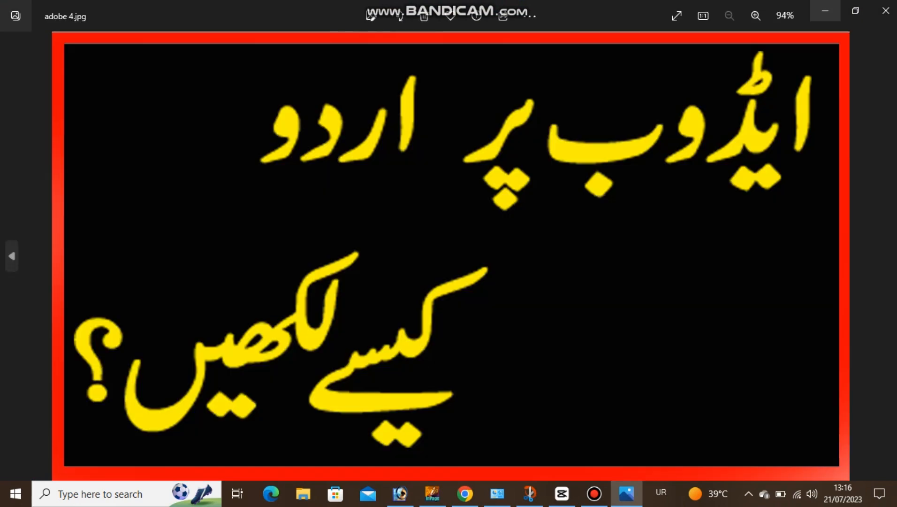
left_click(825, 10)
double_click(173, 94)
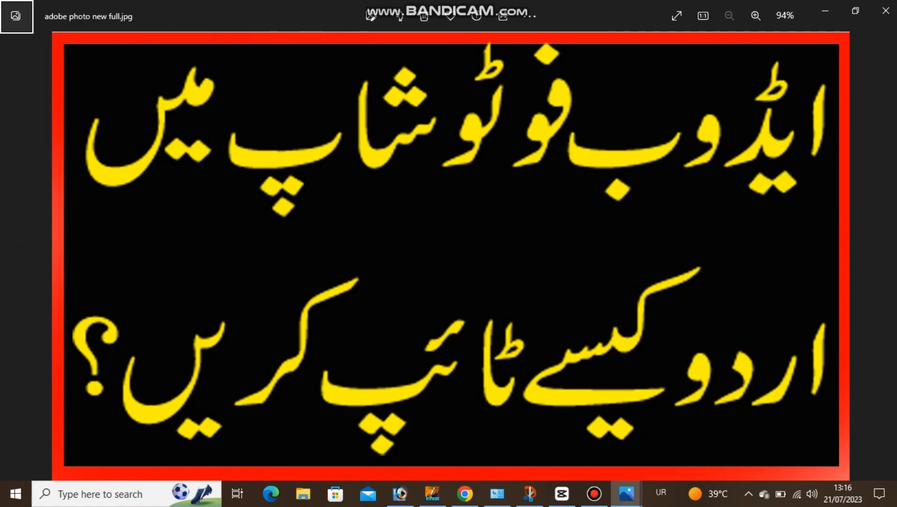
left_click(825, 10)
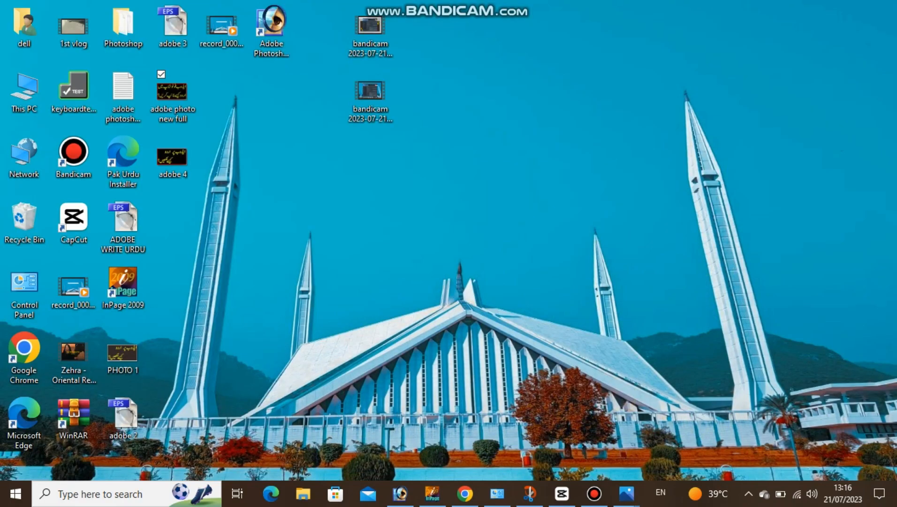